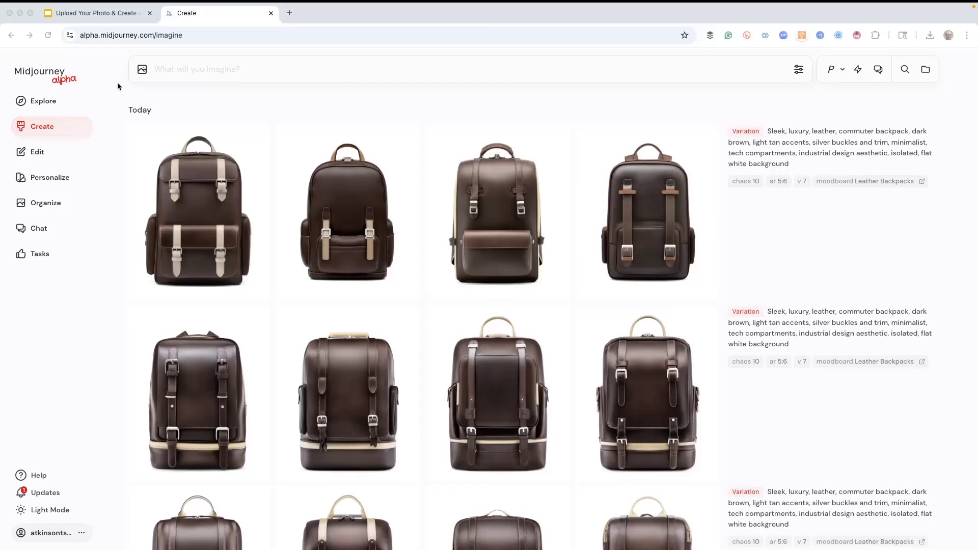
Upload JOHN WICK PREMIERE.png from Downloads and assign it as the Omni-Reference image.
{"action": "left_click", "coordinate": [142, 70]}
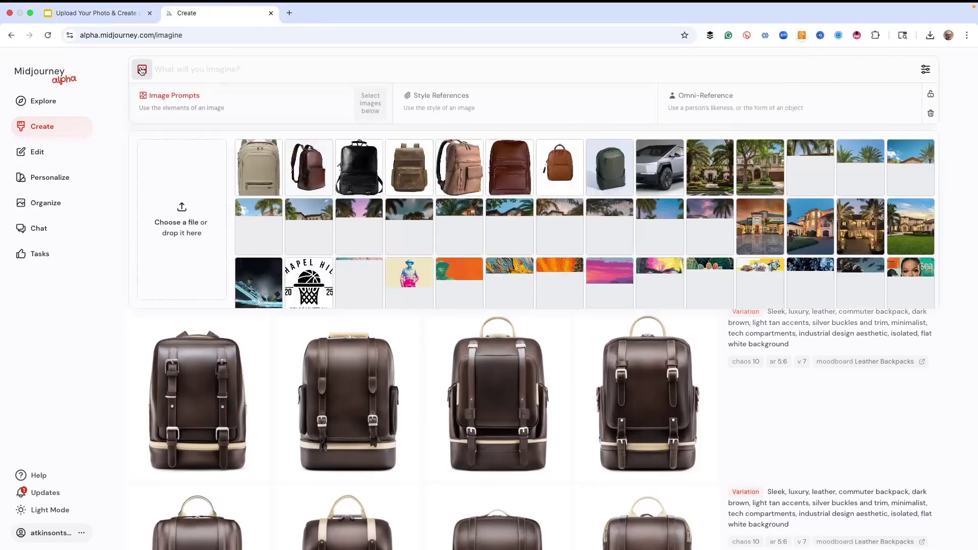
{"action": "left_click", "coordinate": [165, 223]}
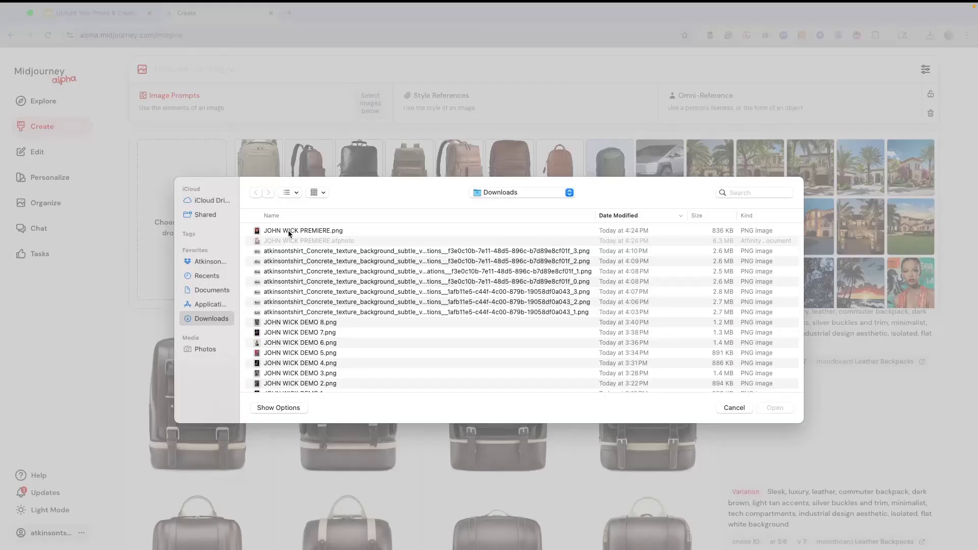
{"action": "left_click", "coordinate": [288, 230]}
{"action": "left_click", "coordinate": [775, 408]}
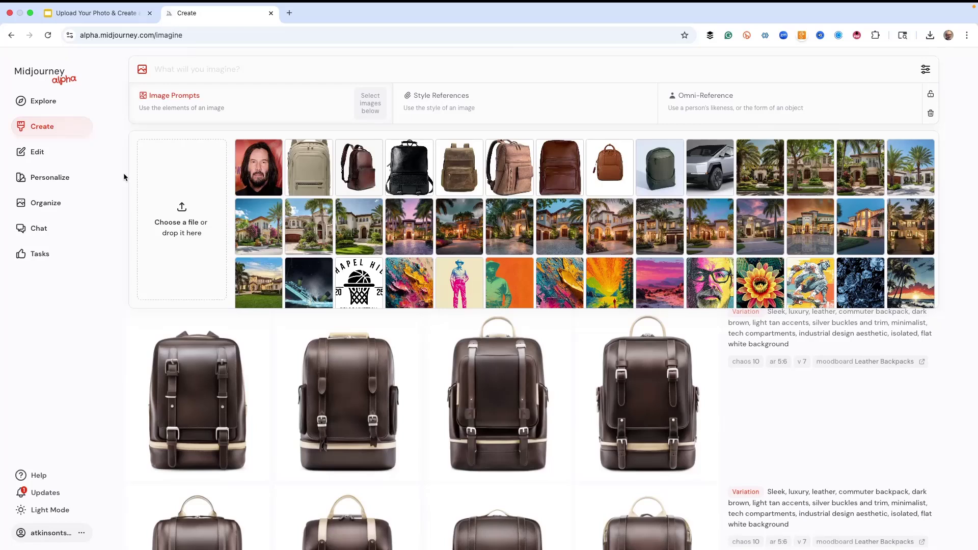
{"action": "left_click_drag", "start_coordinate": [259, 169], "coordinate": [888, 111]}
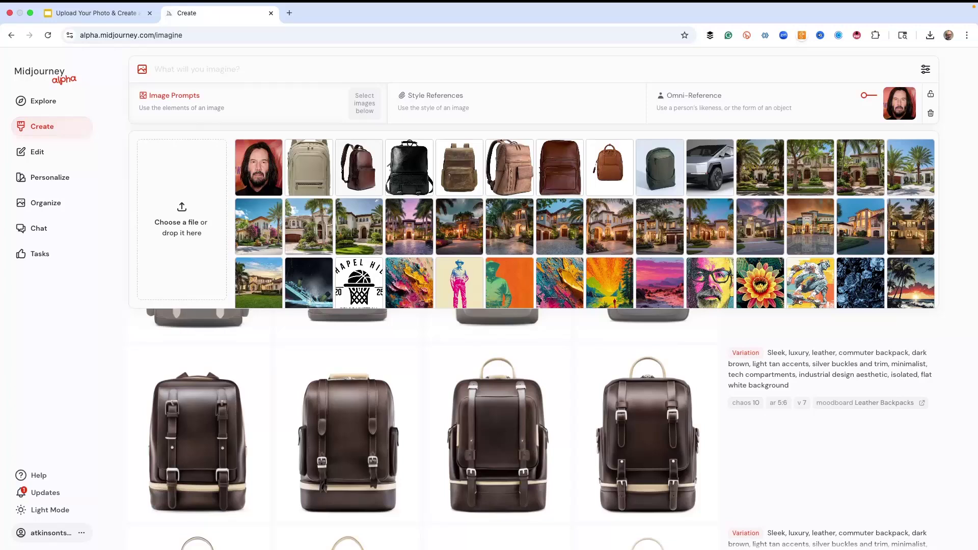
Write a 2D flat animation prompt of a man with a Heckler & Koch P30L pistol, ending --chaos 10 --ar 5:6 --ow 80 --s {100, 200, 400, 800}.
{"action": "left_click", "coordinate": [171, 66]}
{"action": "type", "text": "2D flat animation style character, man, cinematic lighting, action pose, holding a Heckler & Koch P30L pistol, side lighting, high contrast, action scene background --chaos 10 --ar 5:6 --ow 80 --s {100, 200, 400, 800}"}
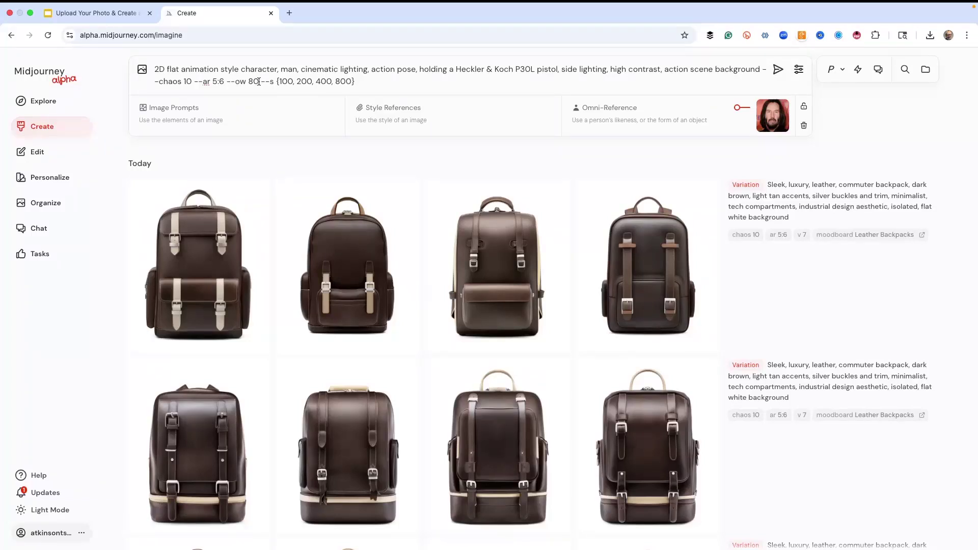
Try raising the Omni-Reference strength to 1000 and lower it back to a weak setting.
{"action": "left_click", "coordinate": [743, 111]}
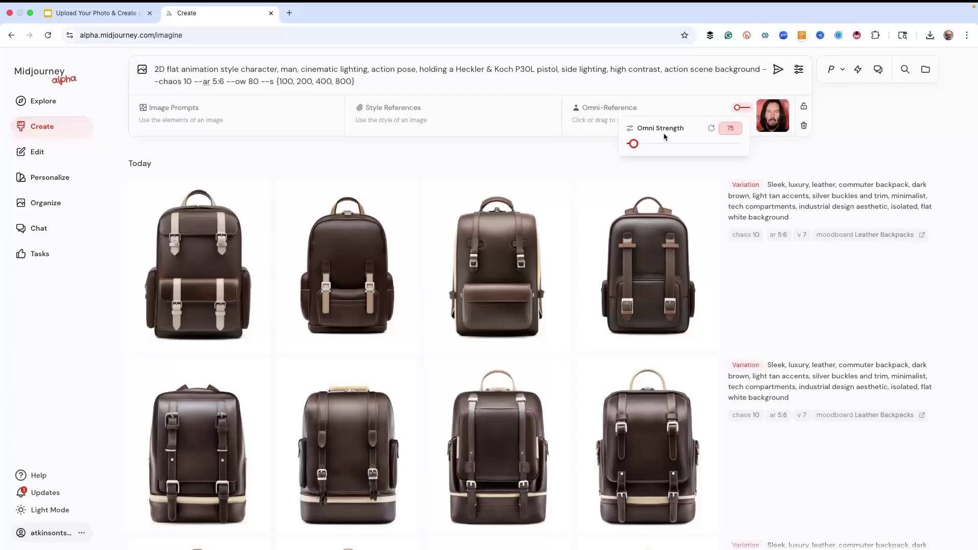
{"action": "left_click_drag", "start_coordinate": [633, 144], "coordinate": [748, 151]}
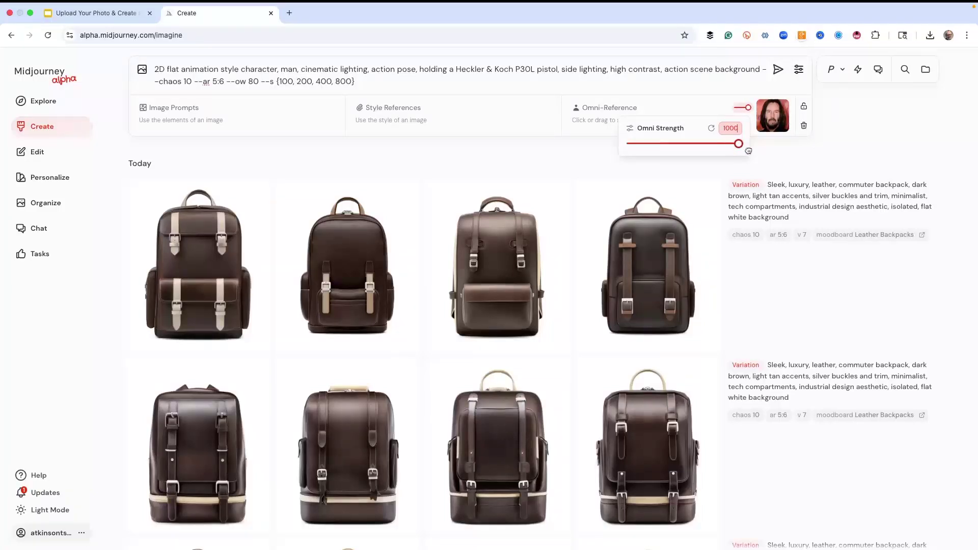
{"action": "left_click_drag", "start_coordinate": [748, 151], "coordinate": [633, 146]}
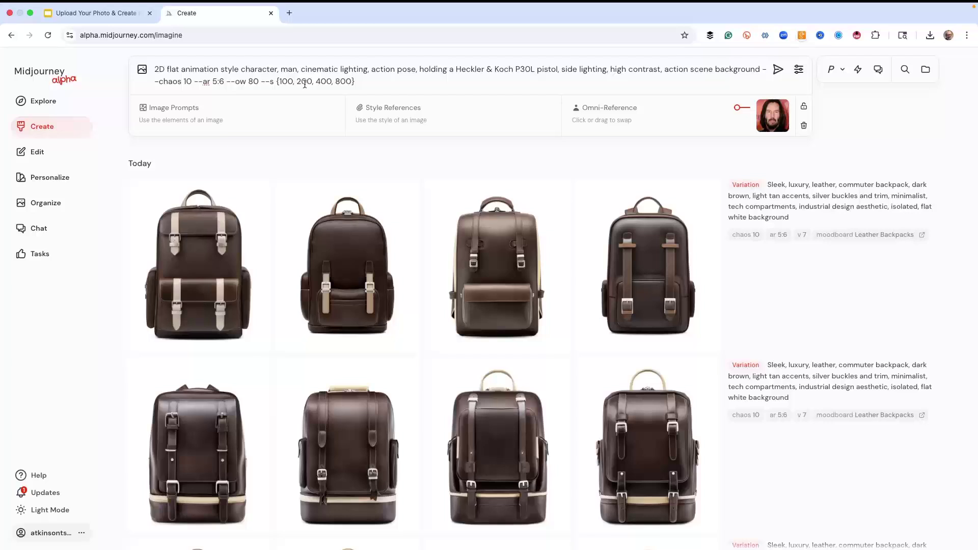
Generate the images from the 2D flat animation prompt and look over the batches for each stylize value.
{"action": "key", "text": "Return"}
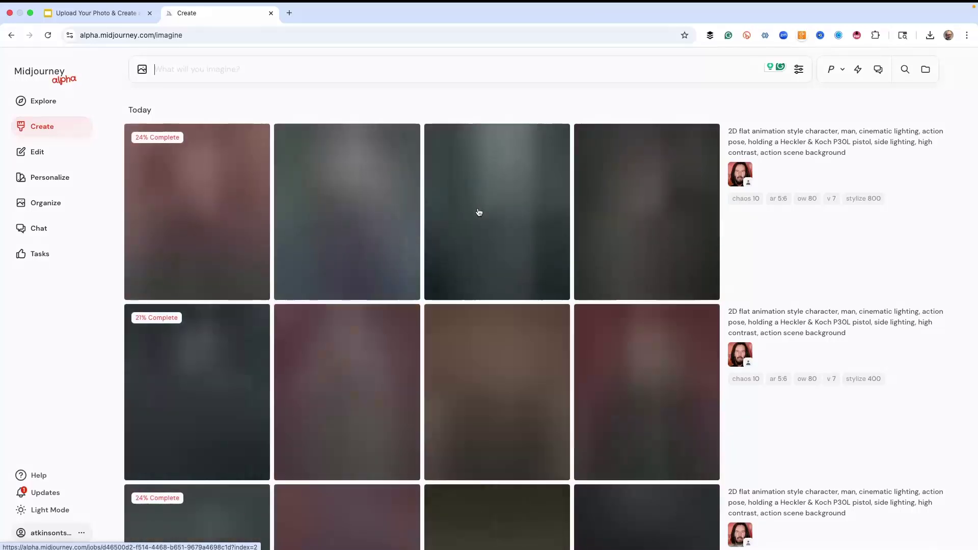
{"action": "scroll", "coordinate": [474, 214], "scroll_direction": "down", "scroll_amount": 3}
{"action": "scroll", "coordinate": [470, 213], "scroll_direction": "down", "scroll_amount": 2}
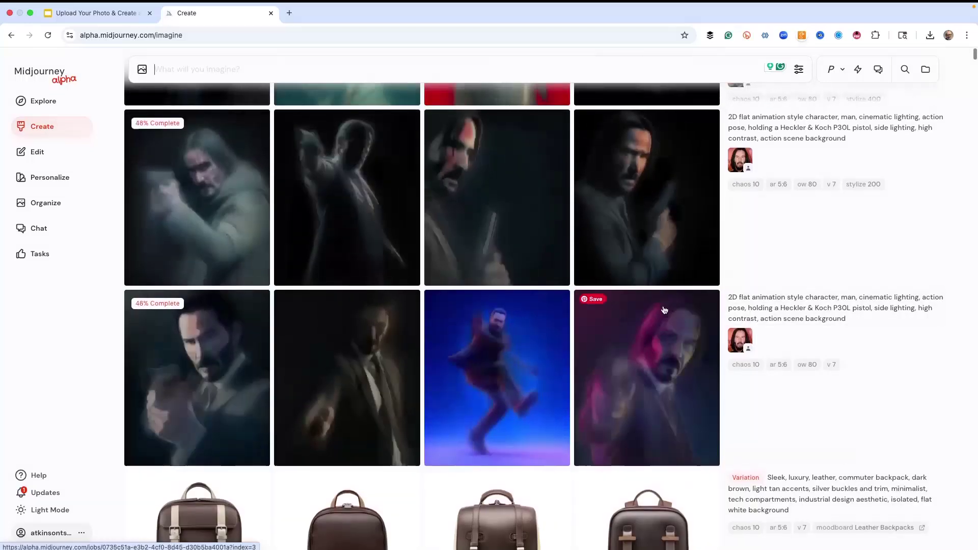
{"action": "scroll", "coordinate": [700, 327], "scroll_direction": "up", "scroll_amount": 4}
{"action": "scroll", "coordinate": [635, 268], "scroll_direction": "up", "scroll_amount": 3}
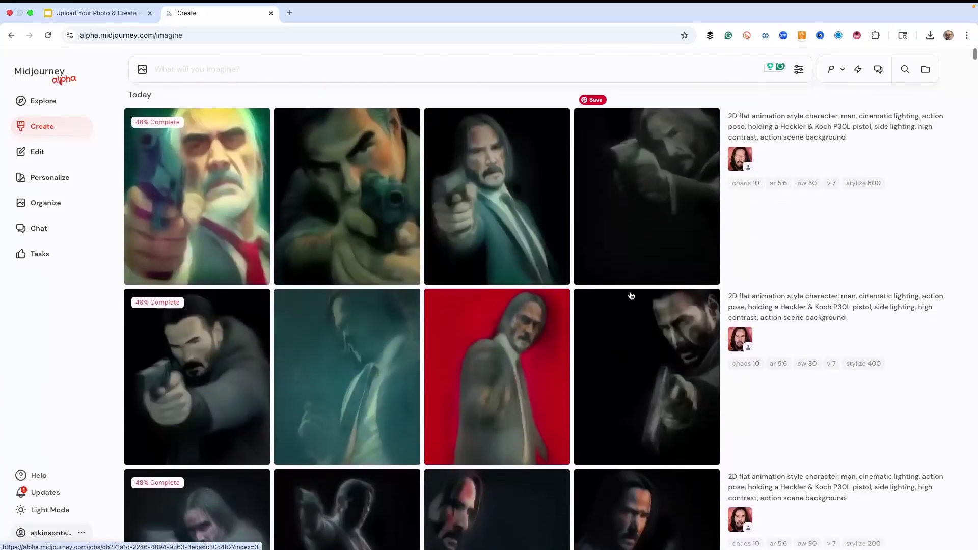
{"action": "scroll", "coordinate": [550, 201], "scroll_direction": "down", "scroll_amount": 10}
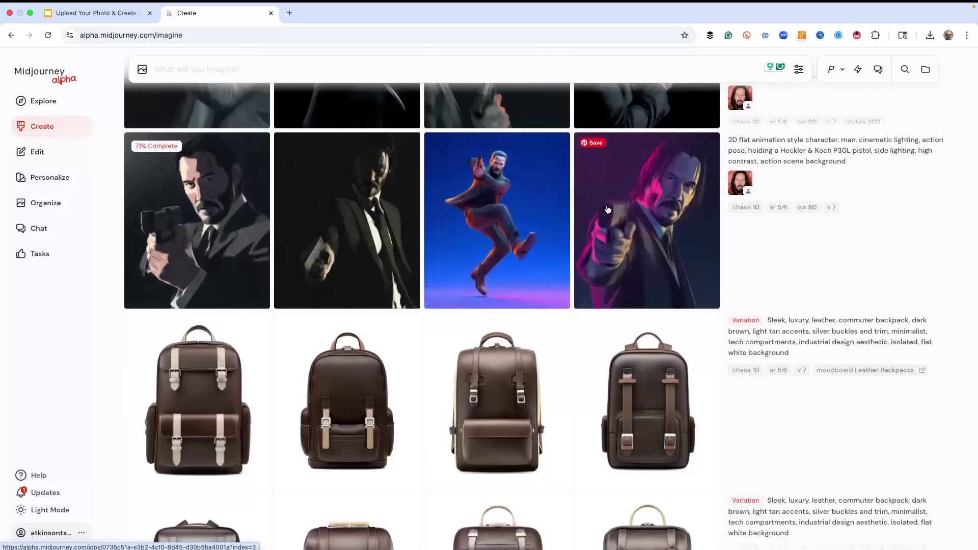
Examine the 2D flat animation images at full size, starting from the purple-lit portrait and continuing through the higher stylize batches.
{"action": "left_click", "coordinate": [617, 208]}
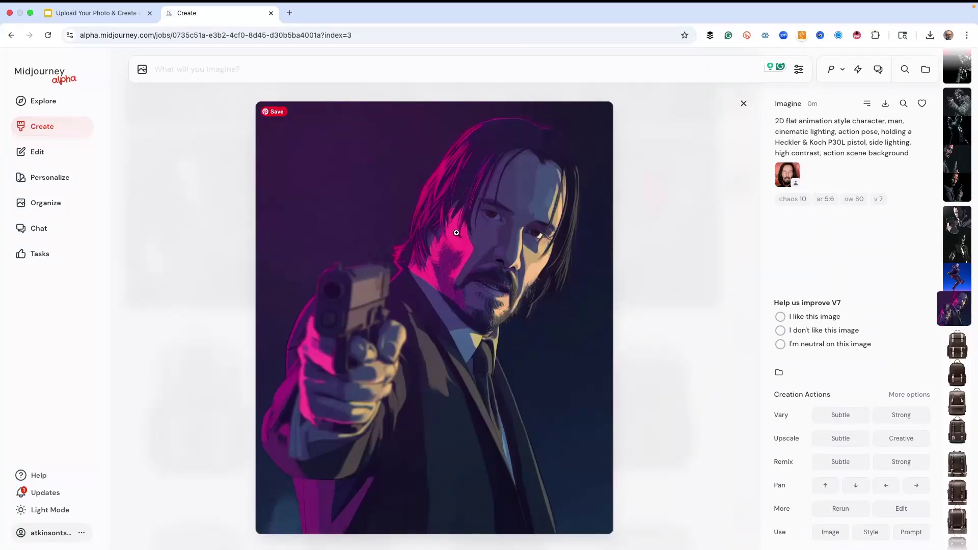
{"action": "scroll", "coordinate": [452, 233], "scroll_direction": "up", "scroll_amount": 2}
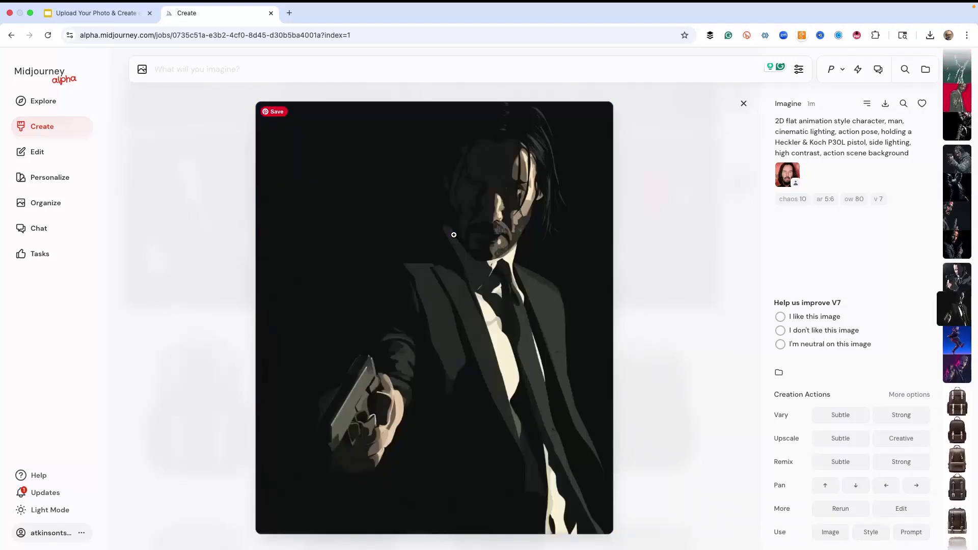
{"action": "scroll", "coordinate": [454, 233], "scroll_direction": "up", "scroll_amount": 2}
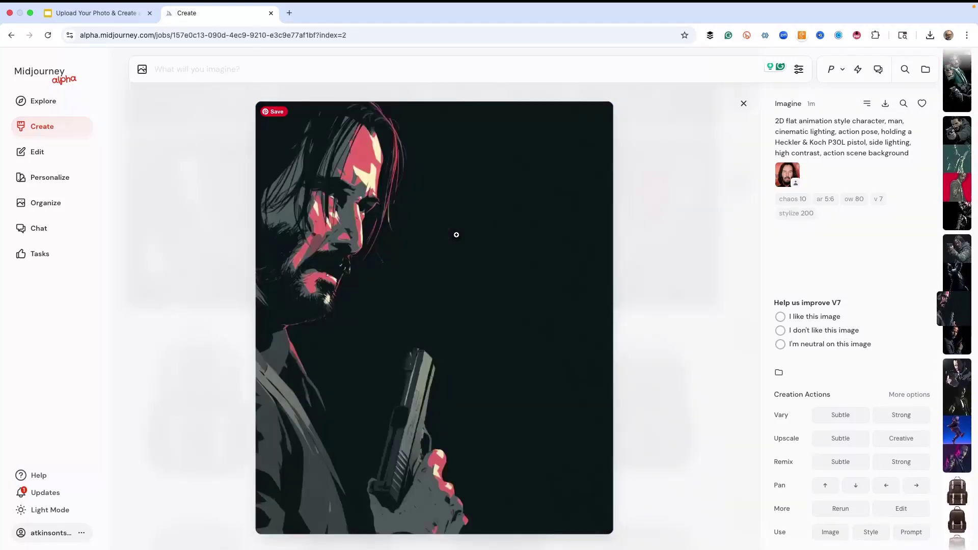
{"action": "scroll", "coordinate": [456, 235], "scroll_direction": "up", "scroll_amount": 2}
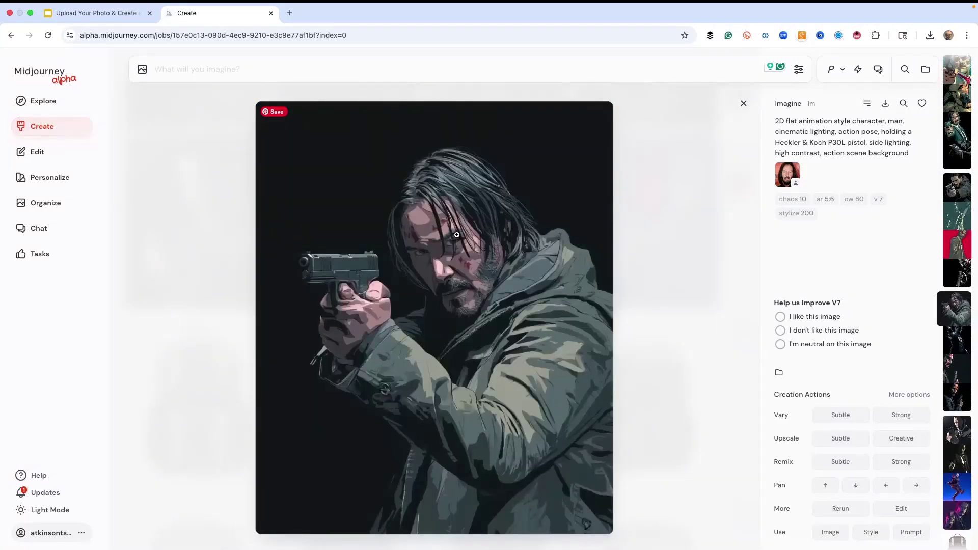
{"action": "scroll", "coordinate": [457, 235], "scroll_direction": "up", "scroll_amount": 3}
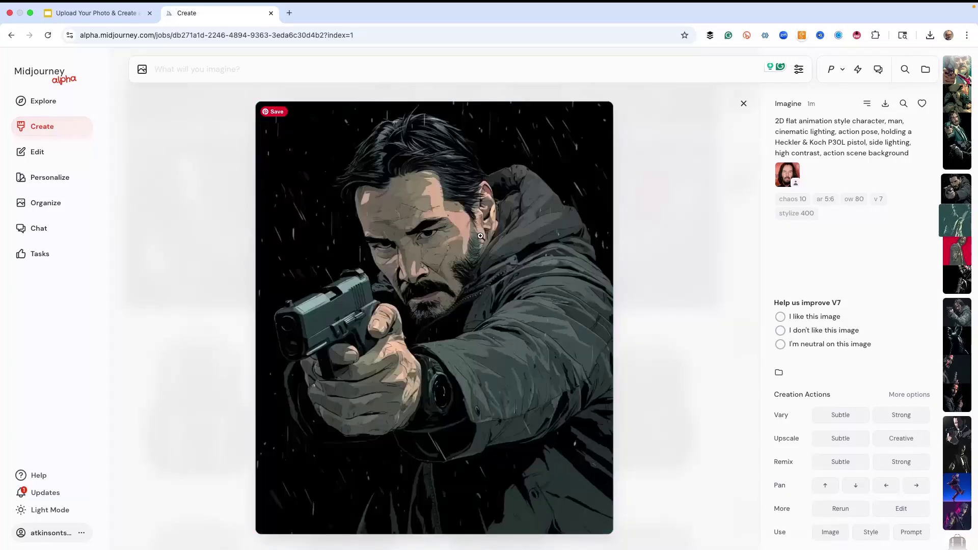
{"action": "scroll", "coordinate": [481, 236], "scroll_direction": "up", "scroll_amount": 3}
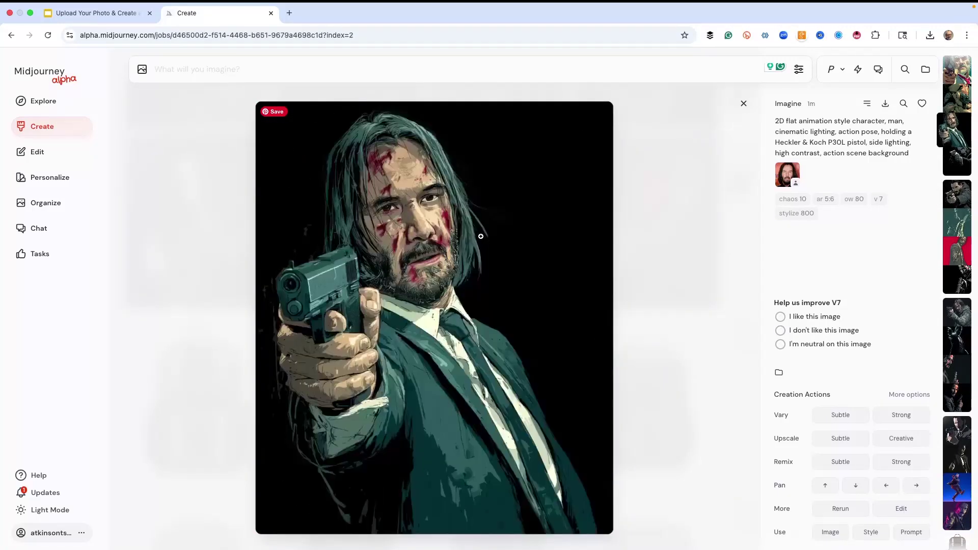
{"action": "scroll", "coordinate": [481, 236], "scroll_direction": "up", "scroll_amount": 2}
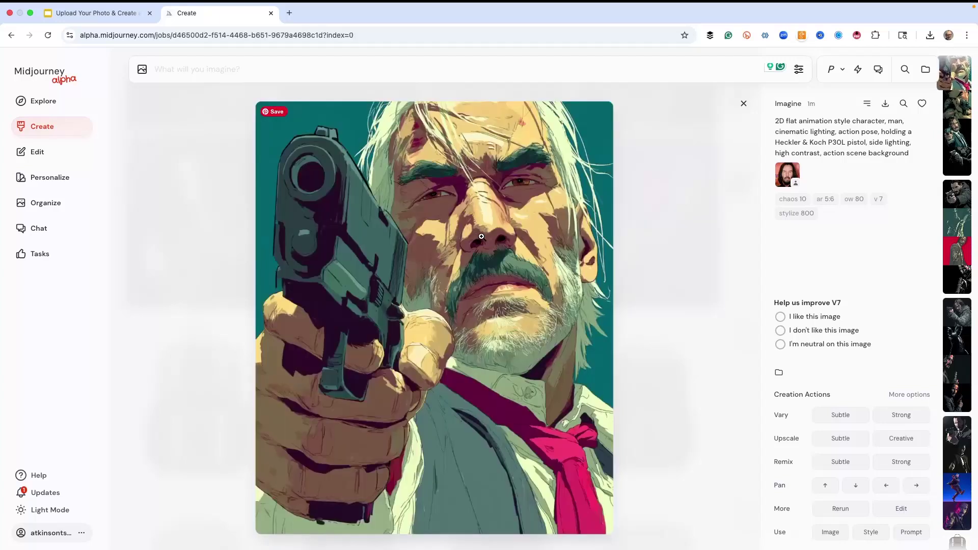
{"action": "scroll", "coordinate": [481, 236], "scroll_direction": "up", "scroll_amount": 4}
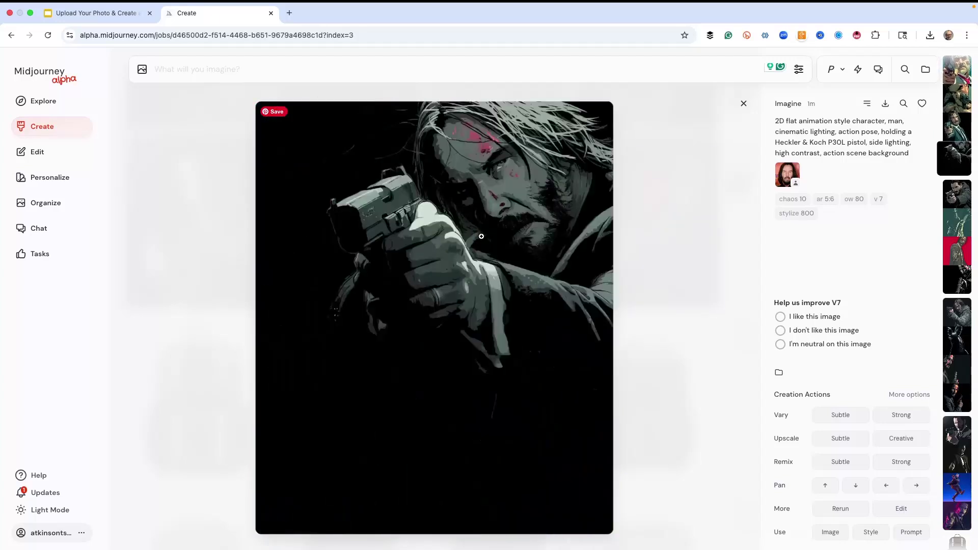
Create both subtle and strong variations of the red-background image from the stylize 400 batch, and return to the image grid.
{"action": "scroll", "coordinate": [481, 236], "scroll_direction": "down", "scroll_amount": 3}
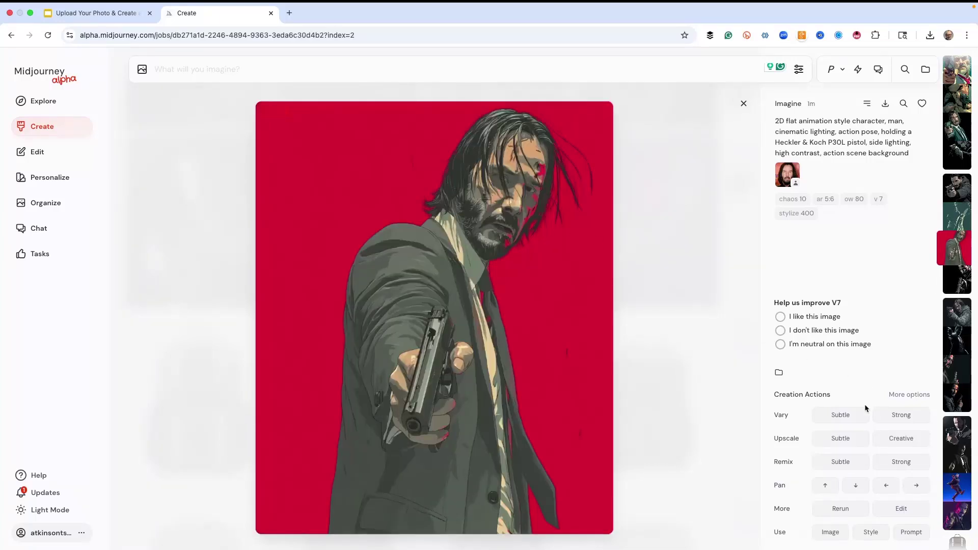
{"action": "left_click", "coordinate": [836, 415]}
{"action": "left_click", "coordinate": [881, 416]}
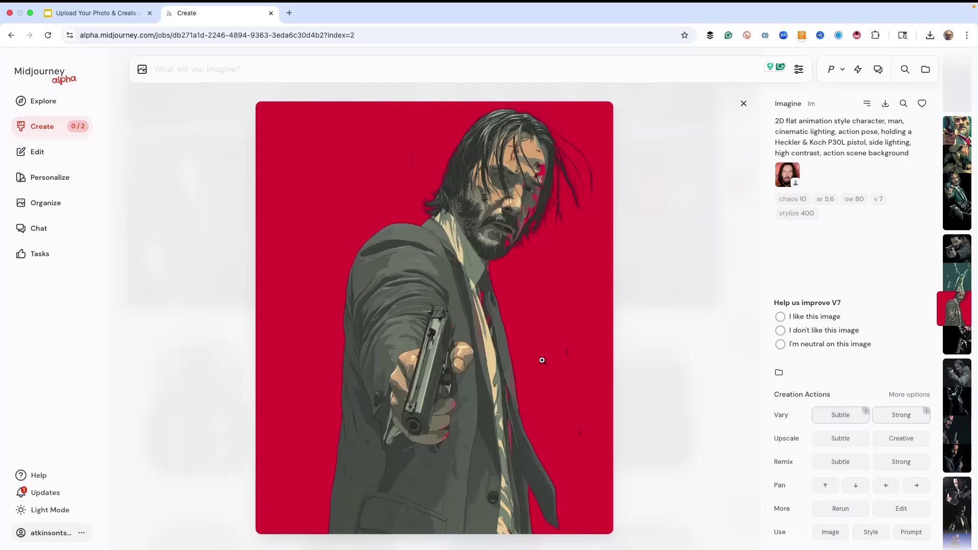
{"action": "scroll", "coordinate": [539, 360], "scroll_direction": "down", "scroll_amount": 2}
{"action": "key", "text": "Escape"}
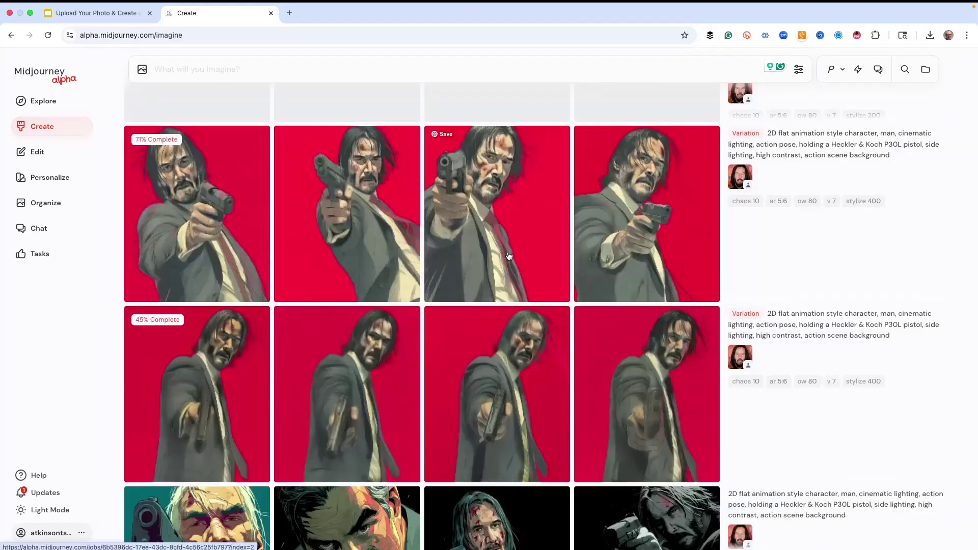
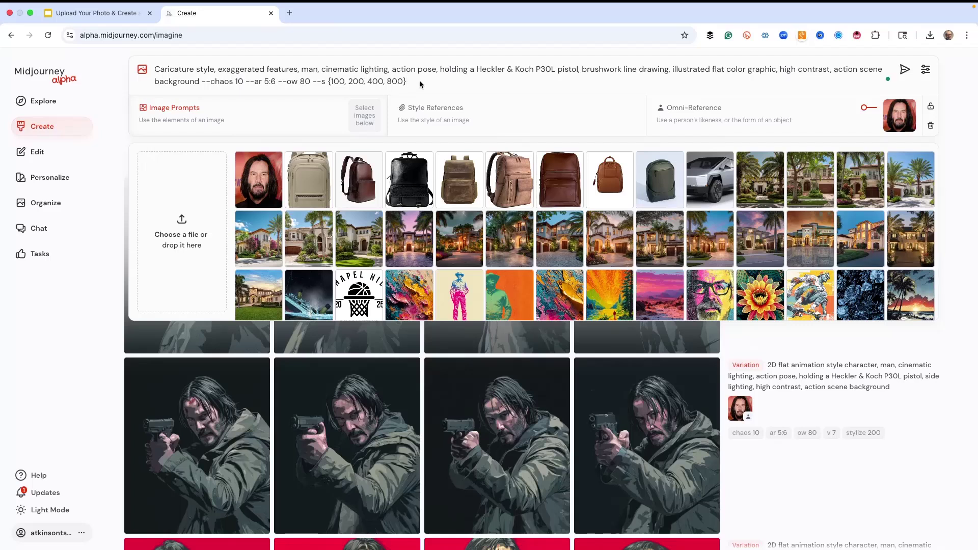
Generate images from the caricature-style prompt using the portrait as the Omni-Reference.
{"action": "key", "text": "Return"}
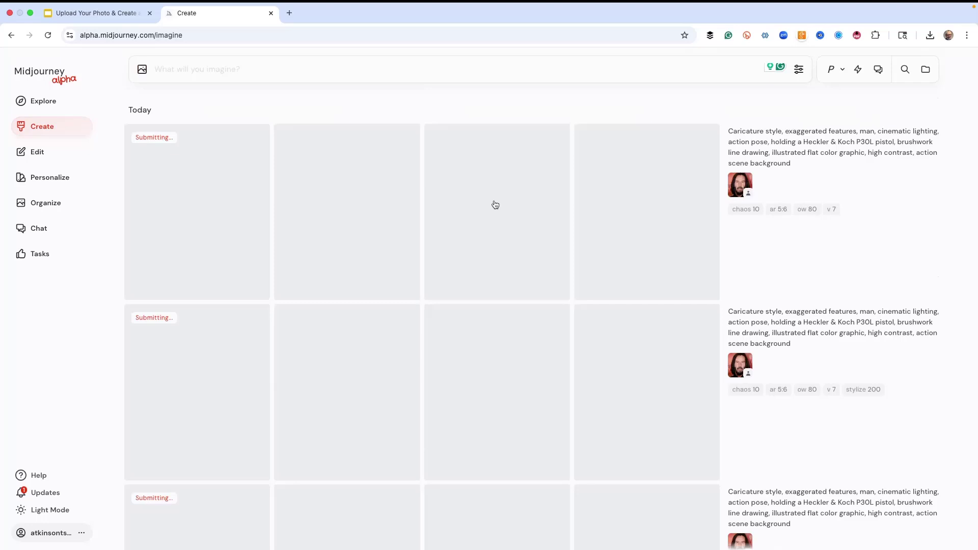
{"action": "scroll", "coordinate": [494, 205], "scroll_direction": "down", "scroll_amount": 3}
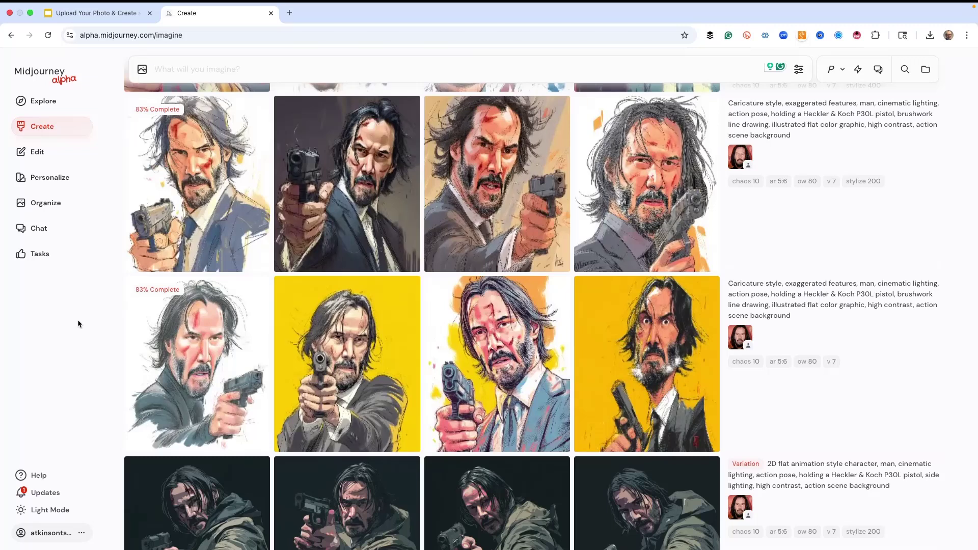
Examine the caricature images at full size from the default stylize batch through stylize 800, and return to the image grid.
{"action": "left_click", "coordinate": [644, 364]}
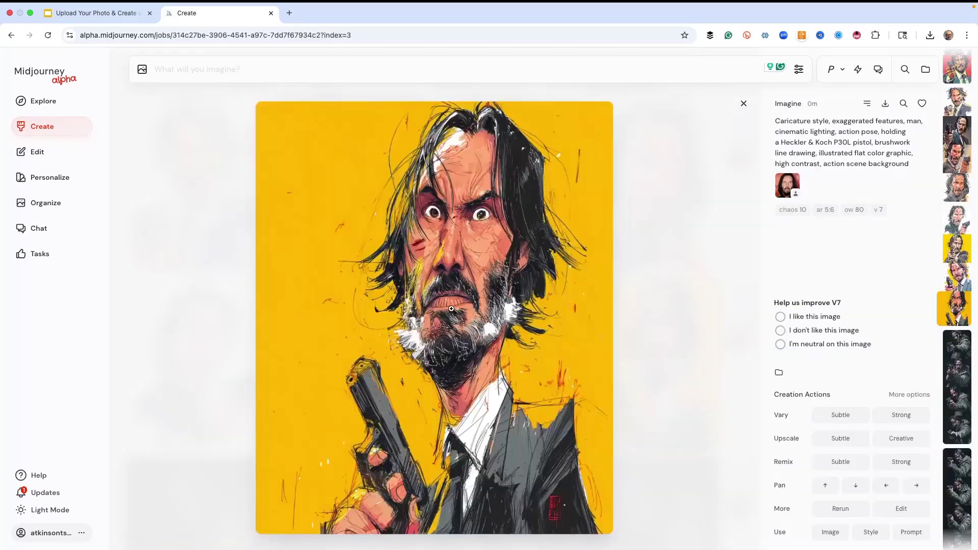
{"action": "key", "text": "Left"}
{"action": "key", "text": "Left"}
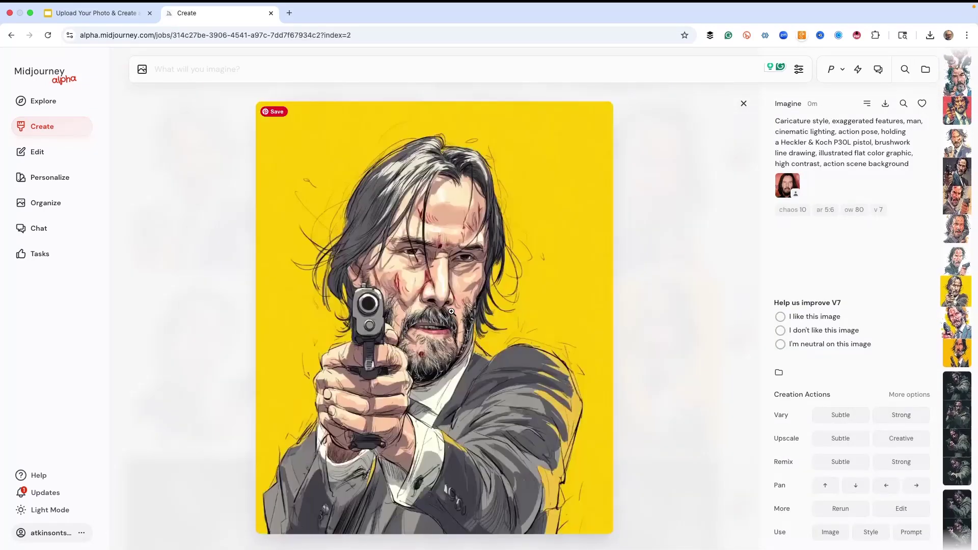
{"action": "key", "text": "Left"}
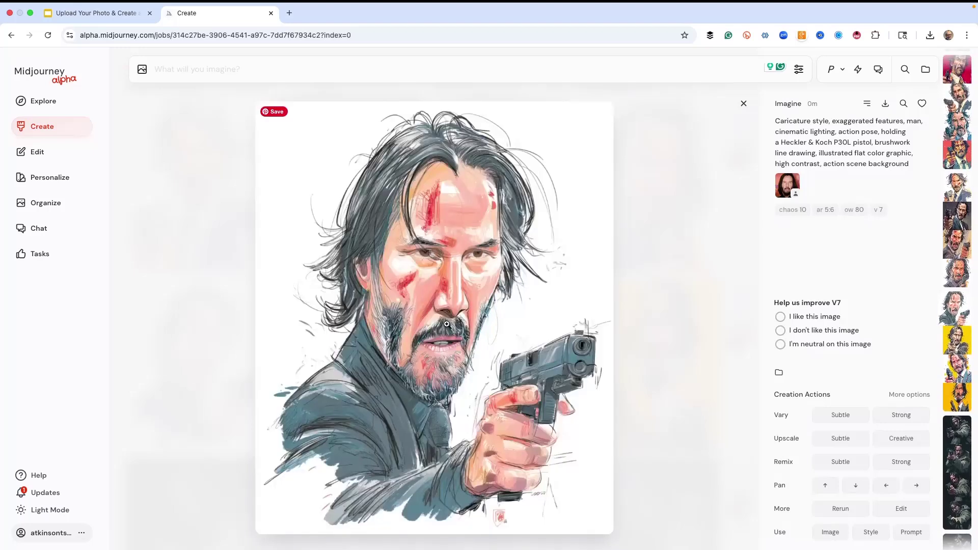
{"action": "key", "text": "Left"}
{"action": "key", "text": "Left"}
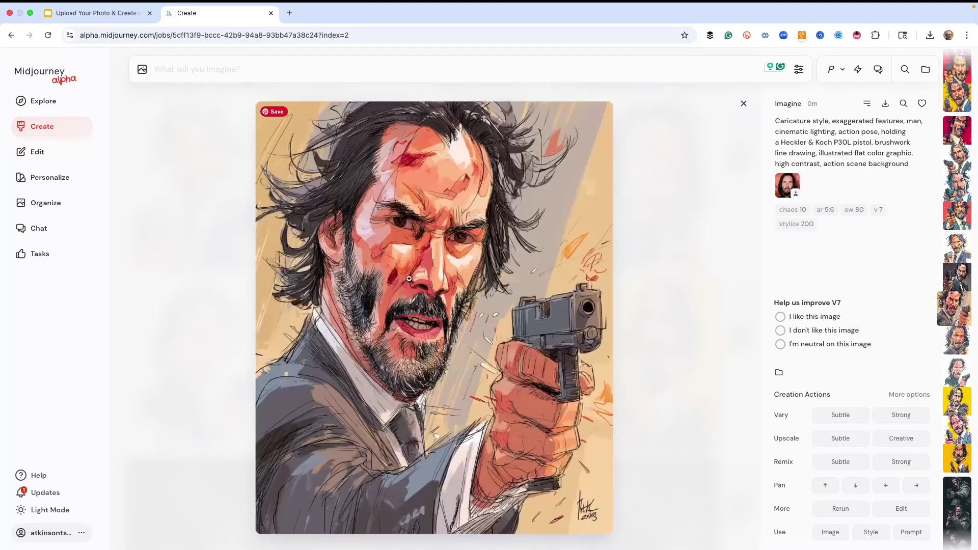
{"action": "key", "text": "Left"}
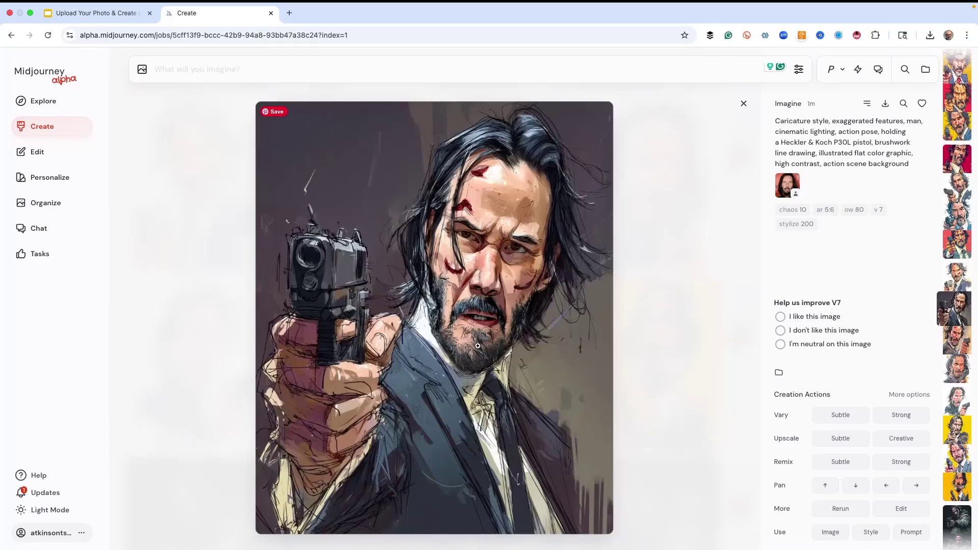
{"action": "key", "text": "Left"}
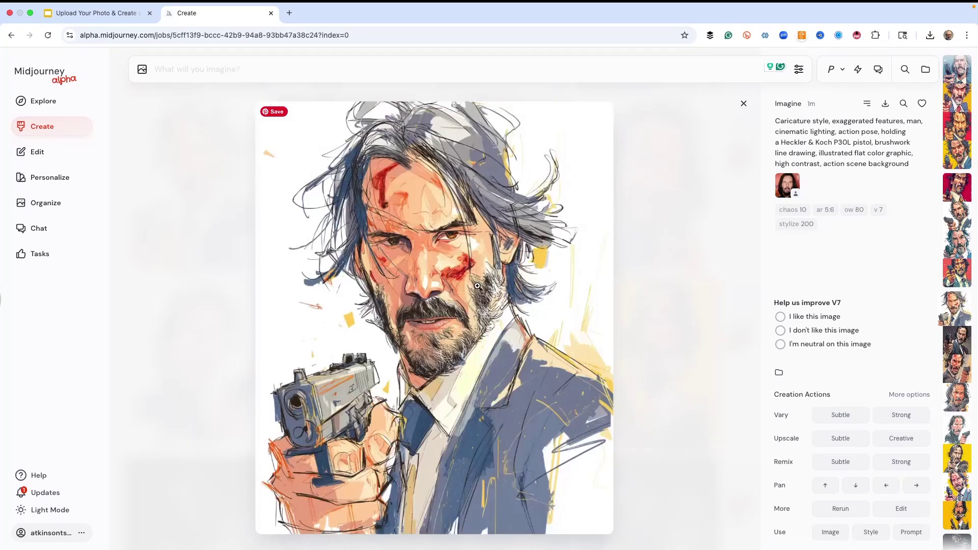
{"action": "key", "text": "Left"}
{"action": "key", "text": "Left"}
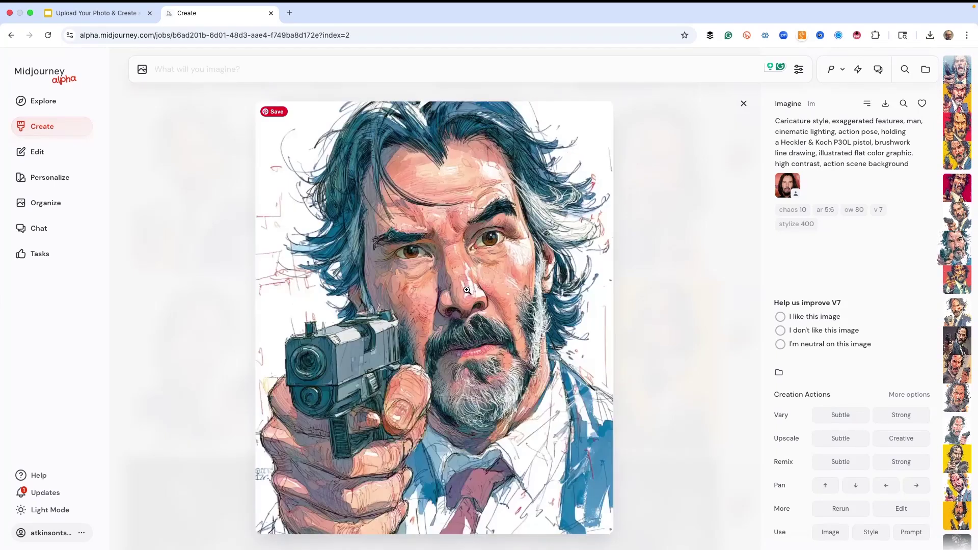
{"action": "key", "text": "Left"}
{"action": "key", "text": "Left"}
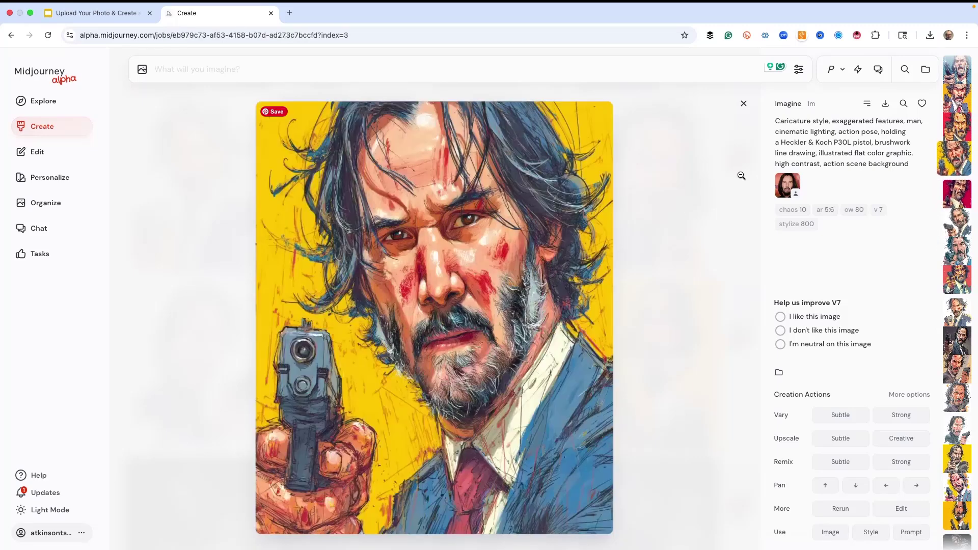
{"action": "left_click", "coordinate": [743, 104]}
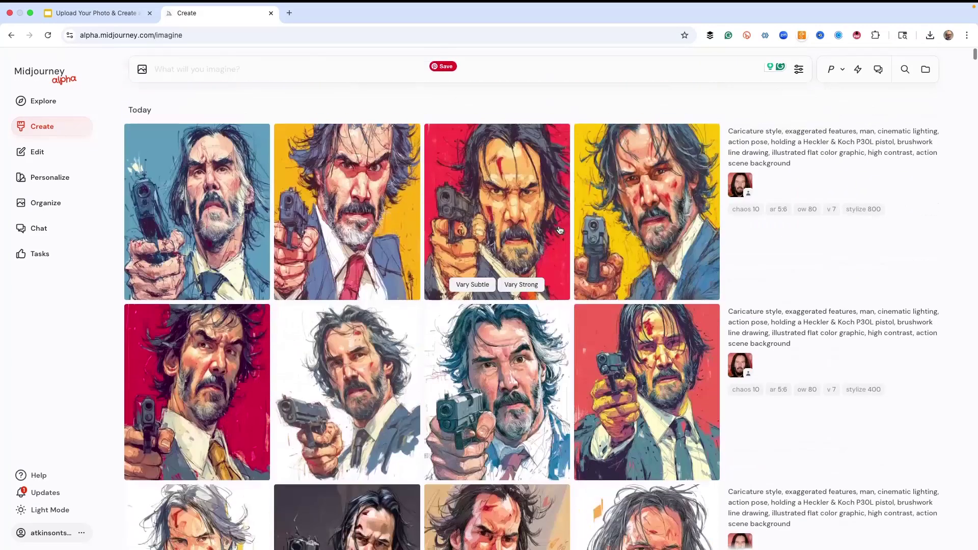
Create strong variations of the dark-background and white-background caricature images from the stylize 200 batch, and return to the image grid.
{"action": "scroll", "coordinate": [554, 232], "scroll_direction": "down", "scroll_amount": 3}
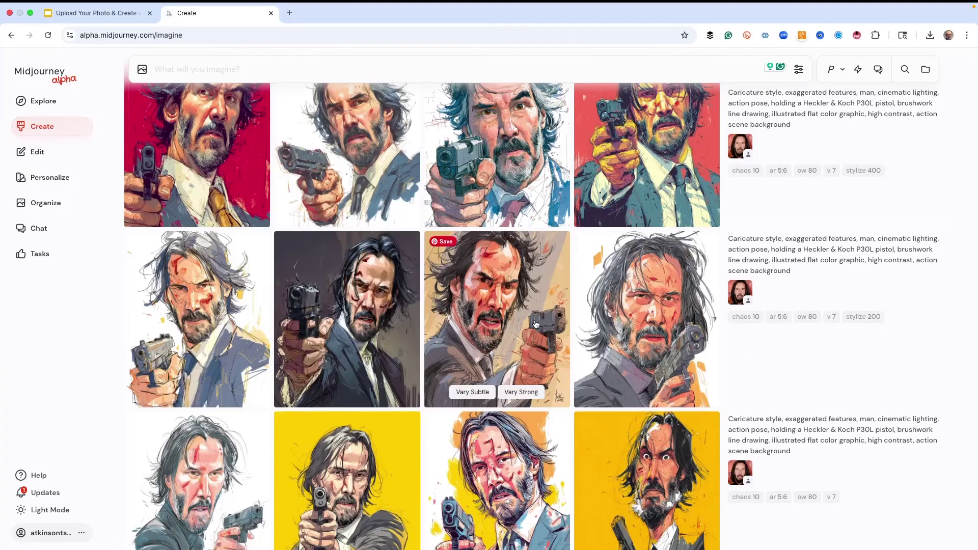
{"action": "scroll", "coordinate": [510, 315], "scroll_direction": "down", "scroll_amount": 2}
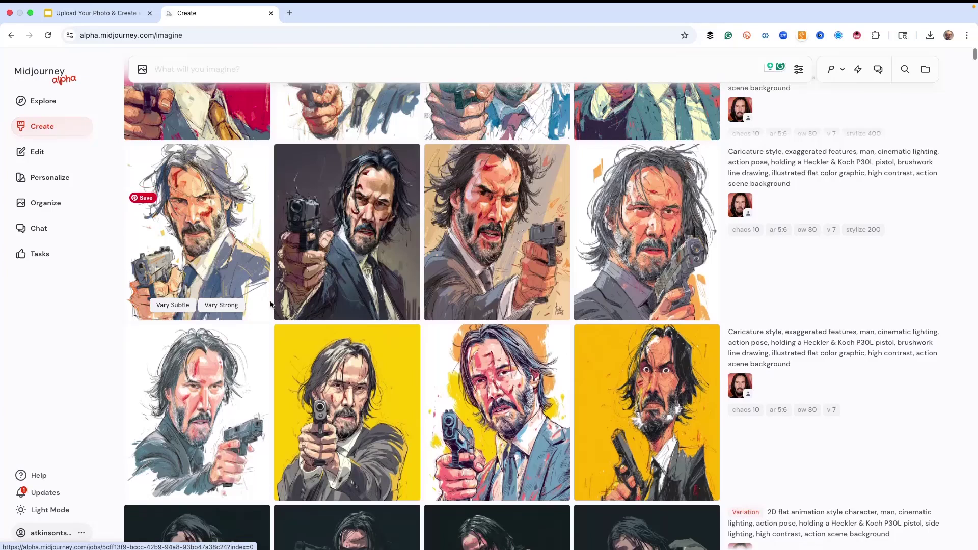
{"action": "scroll", "coordinate": [269, 304], "scroll_direction": "up", "scroll_amount": 3}
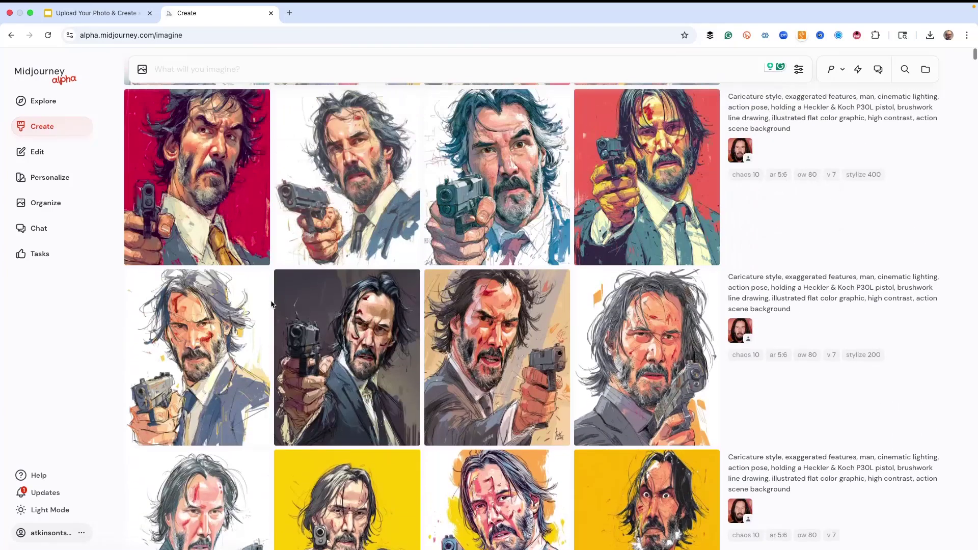
{"action": "left_click", "coordinate": [190, 336]}
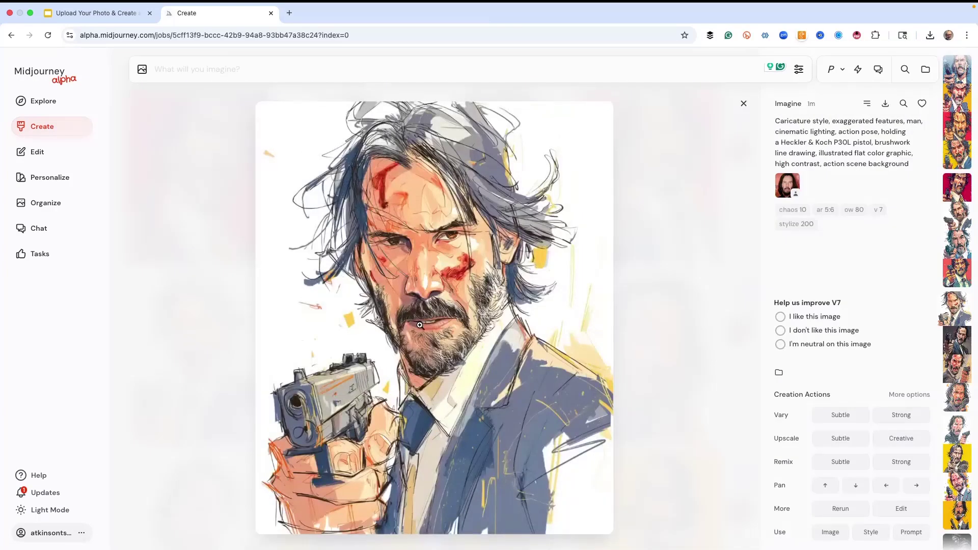
{"action": "scroll", "coordinate": [460, 323], "scroll_direction": "down", "scroll_amount": 1}
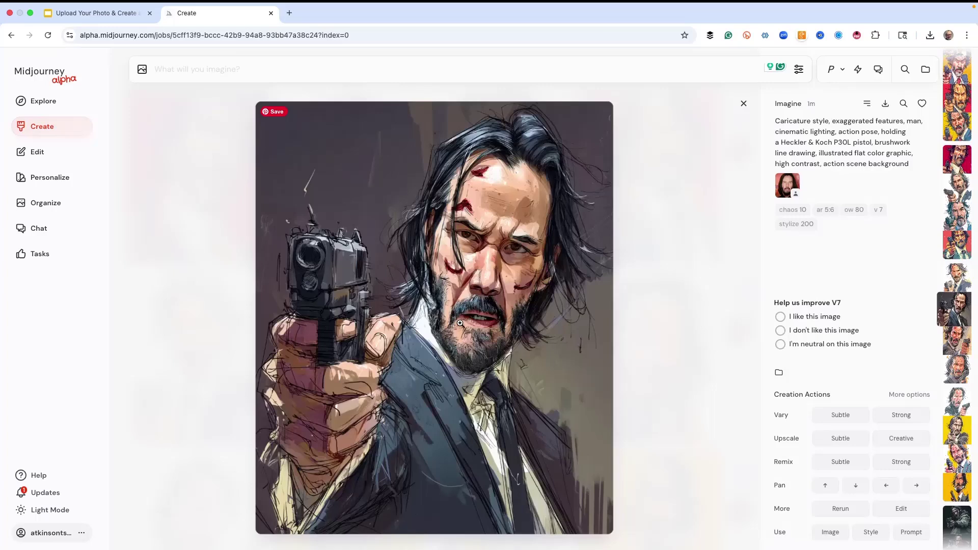
{"action": "left_click", "coordinate": [915, 416]}
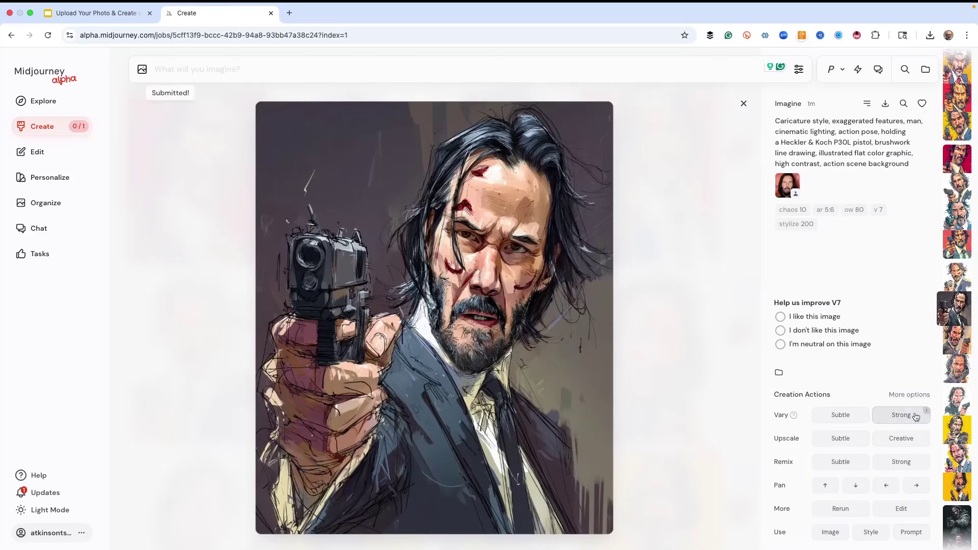
{"action": "scroll", "coordinate": [506, 332], "scroll_direction": "up", "scroll_amount": 1}
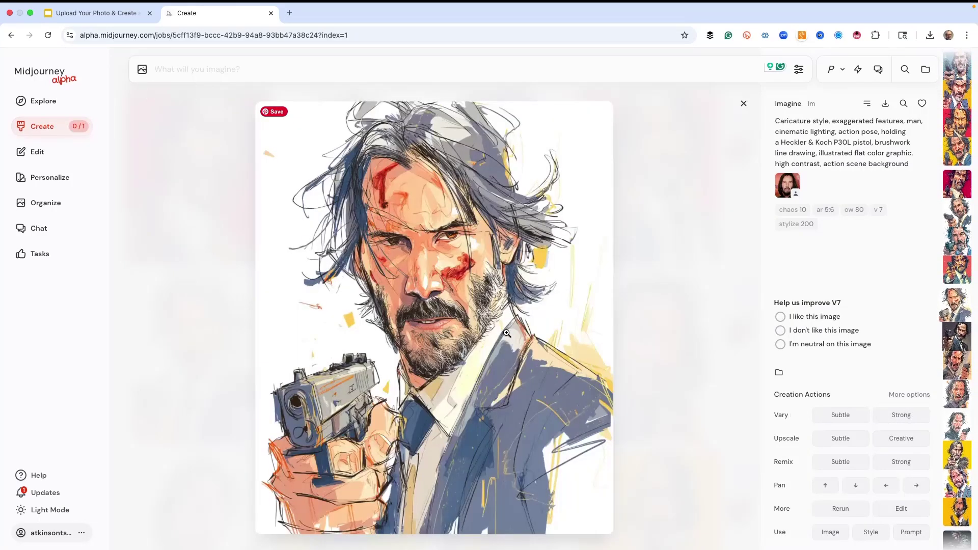
{"action": "left_click", "coordinate": [904, 419]}
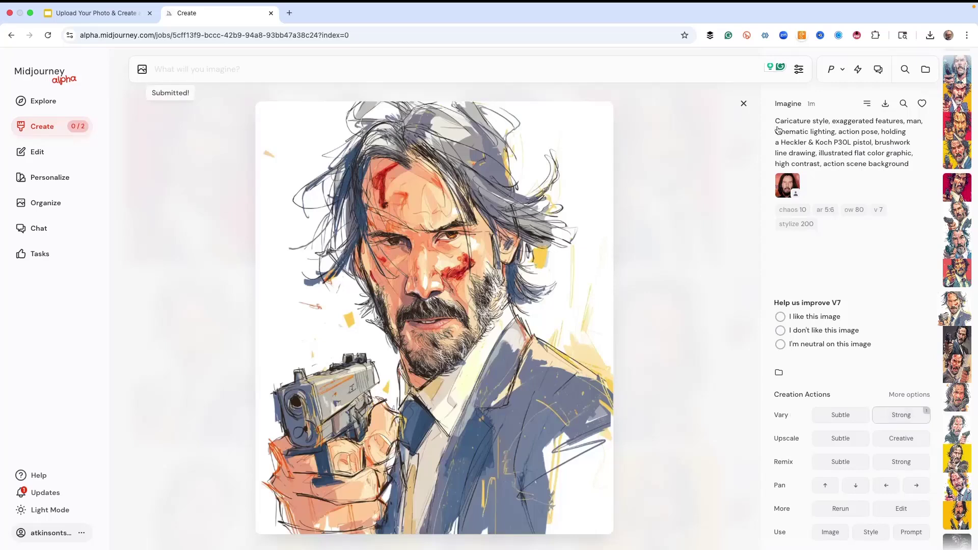
{"action": "left_click", "coordinate": [743, 104]}
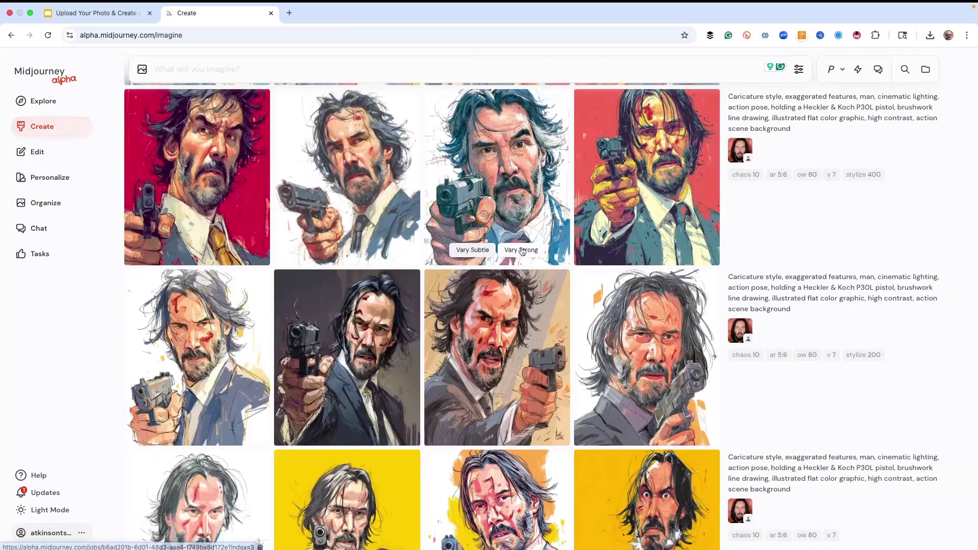
Generate video game style cartoon images with the portrait locked as Omni-Reference, using --chaos 10 --ar 5:6 --ow 80 --s {100, 200, 400, 800}.
{"action": "scroll", "coordinate": [520, 255], "scroll_direction": "up", "scroll_amount": 6}
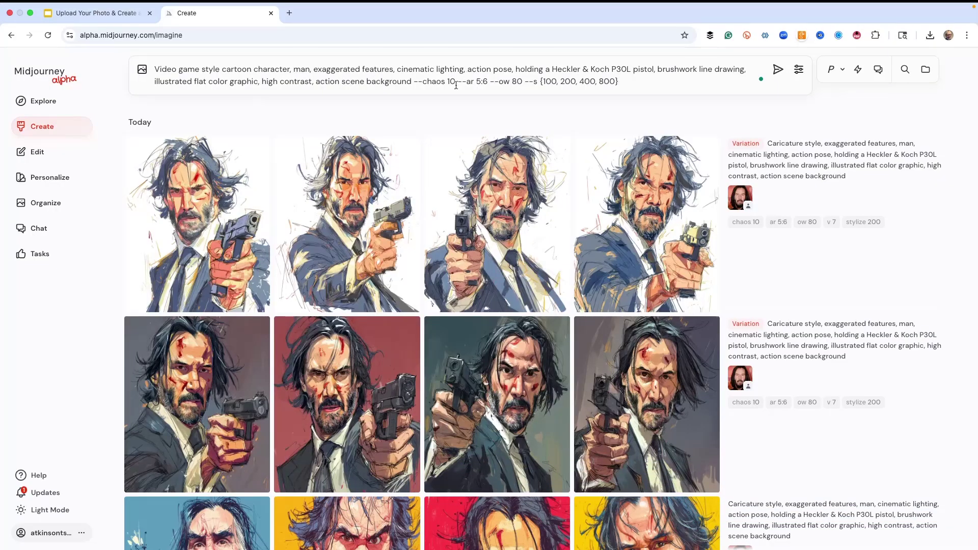
{"action": "left_click", "coordinate": [141, 71]}
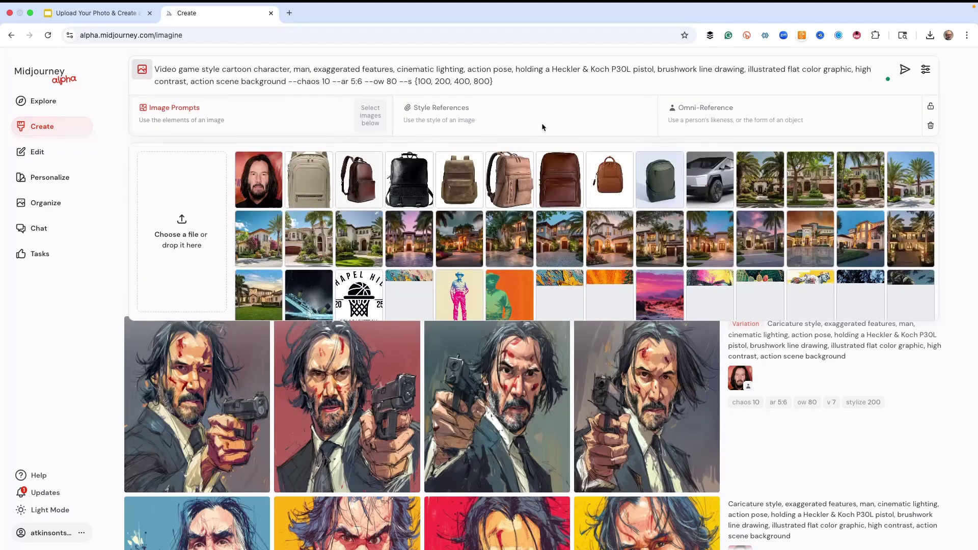
{"action": "left_click_drag", "start_coordinate": [258, 179], "coordinate": [841, 124]}
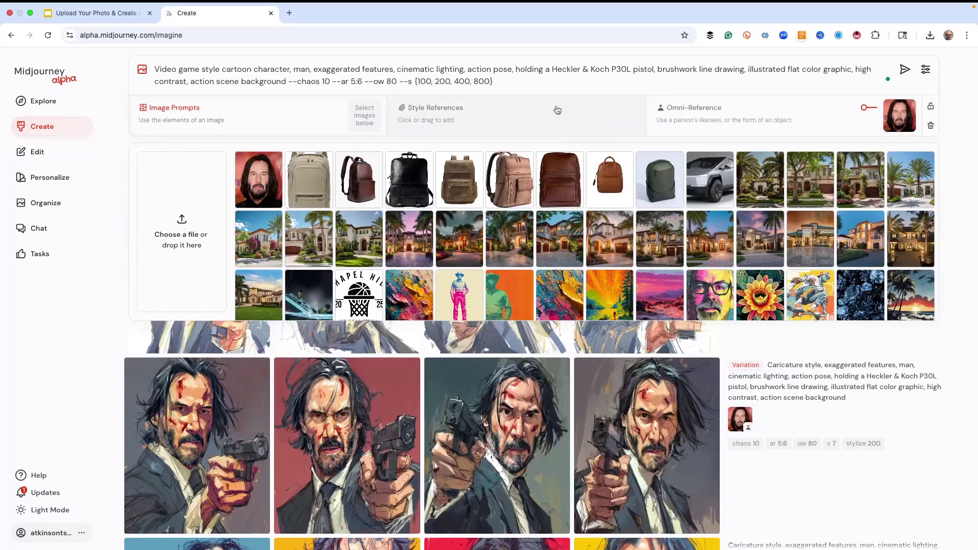
{"action": "left_click", "coordinate": [931, 108]}
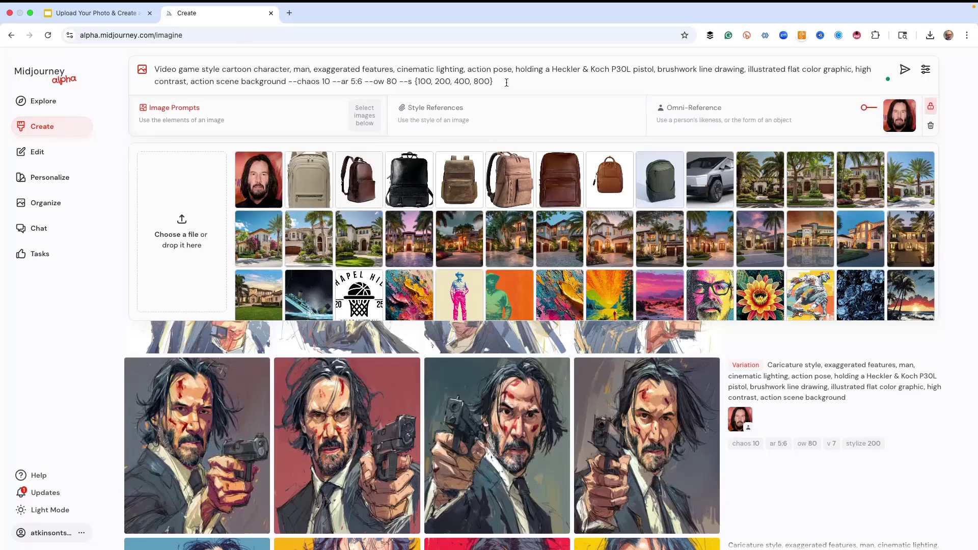
{"action": "key", "text": "Return"}
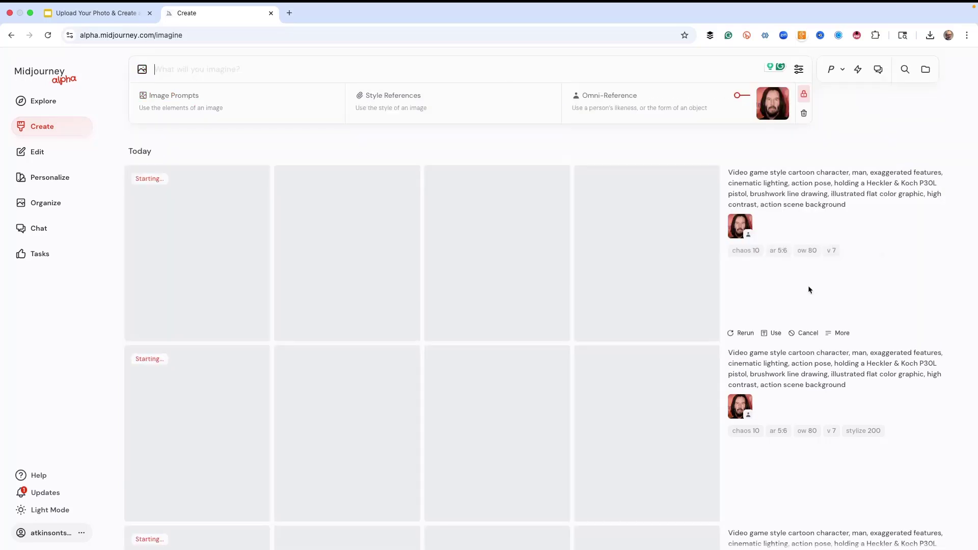
Examine the video game style images in the grid and at full size, moving through the stylize 200 batch into stylize 400.
{"action": "scroll", "coordinate": [808, 285], "scroll_direction": "down", "scroll_amount": 3}
{"action": "scroll", "coordinate": [808, 275], "scroll_direction": "down", "scroll_amount": 1}
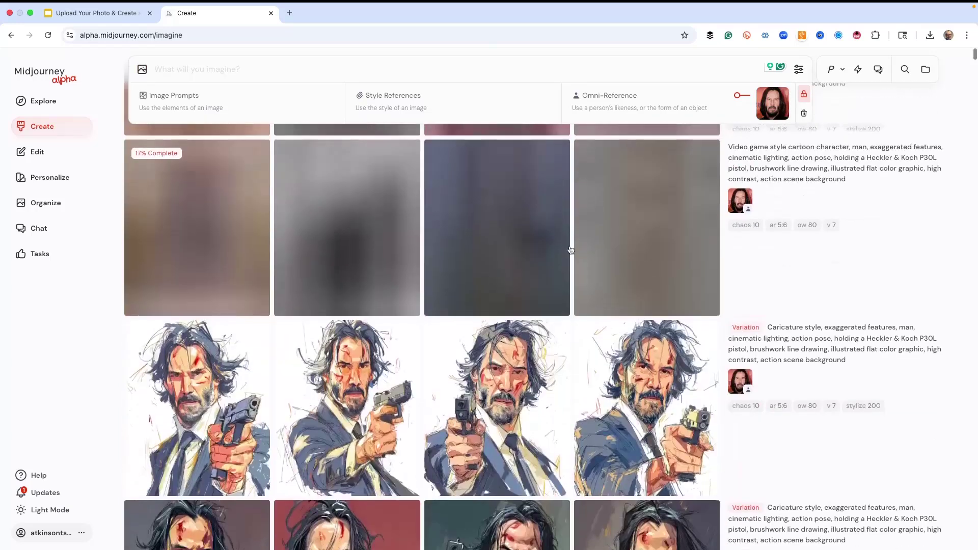
{"action": "scroll", "coordinate": [569, 248], "scroll_direction": "down", "scroll_amount": 1}
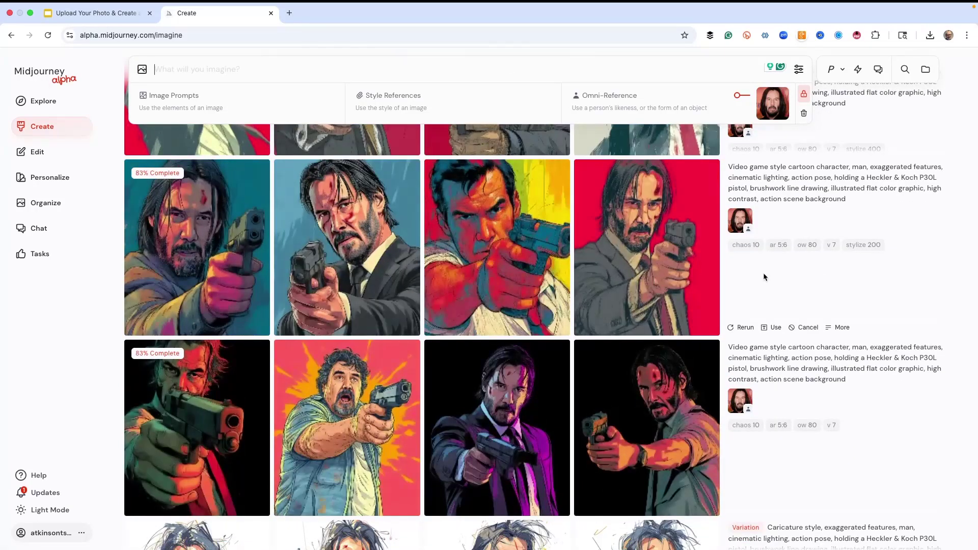
{"action": "left_click", "coordinate": [621, 347]}
{"action": "scroll", "coordinate": [437, 310], "scroll_direction": "down", "scroll_amount": 4}
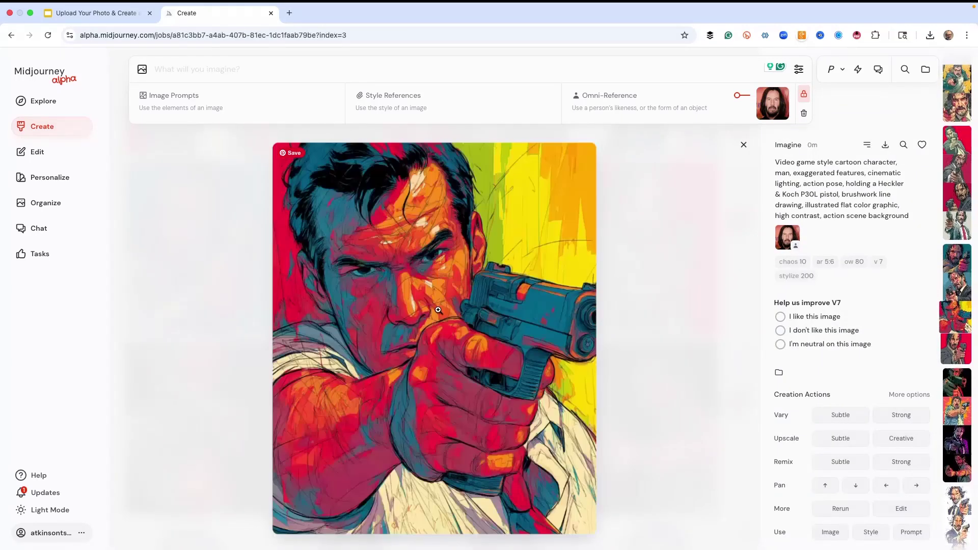
{"action": "scroll", "coordinate": [437, 310], "scroll_direction": "down", "scroll_amount": 2}
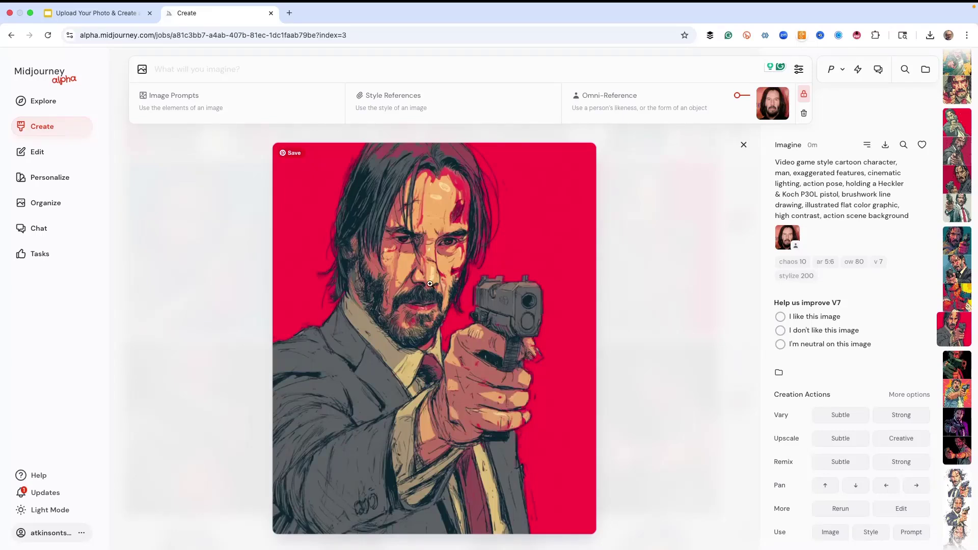
{"action": "scroll", "coordinate": [423, 286], "scroll_direction": "down", "scroll_amount": 2}
{"action": "scroll", "coordinate": [427, 284], "scroll_direction": "down", "scroll_amount": 2}
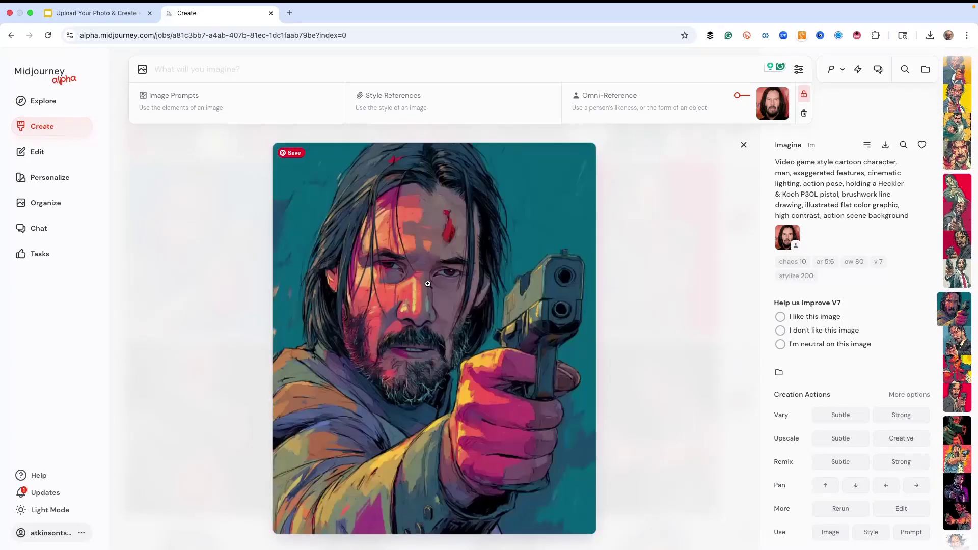
{"action": "scroll", "coordinate": [430, 288], "scroll_direction": "down", "scroll_amount": 1}
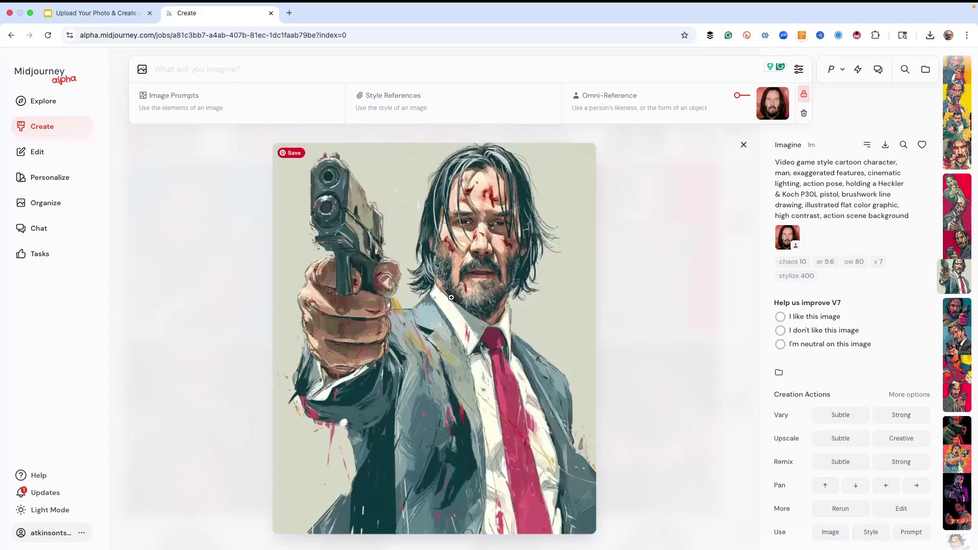
Create both subtle and strong variations of the second image in the stylize 400 video game batch, and return to the image grid.
{"action": "scroll", "coordinate": [450, 296], "scroll_direction": "down", "scroll_amount": 1}
{"action": "scroll", "coordinate": [450, 297], "scroll_direction": "down", "scroll_amount": 1}
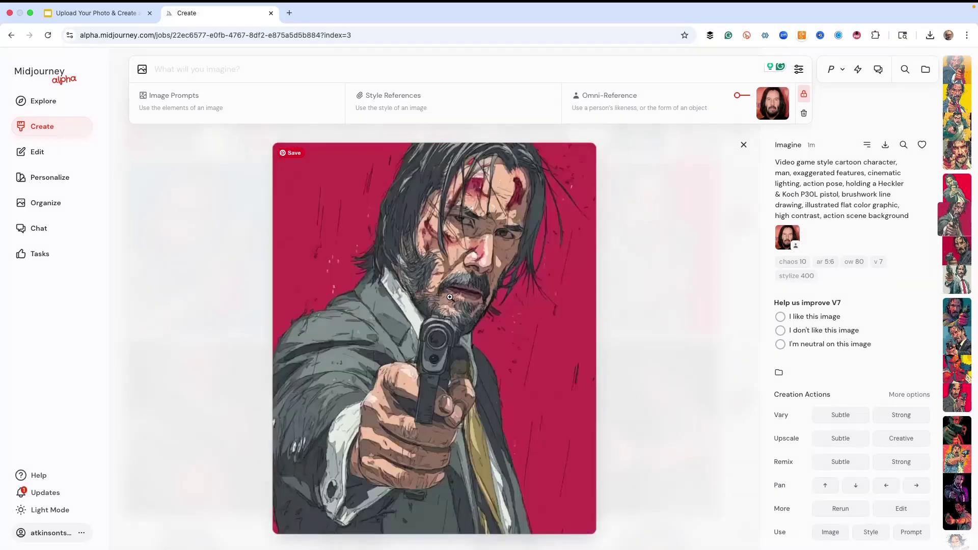
{"action": "left_click", "coordinate": [837, 419]}
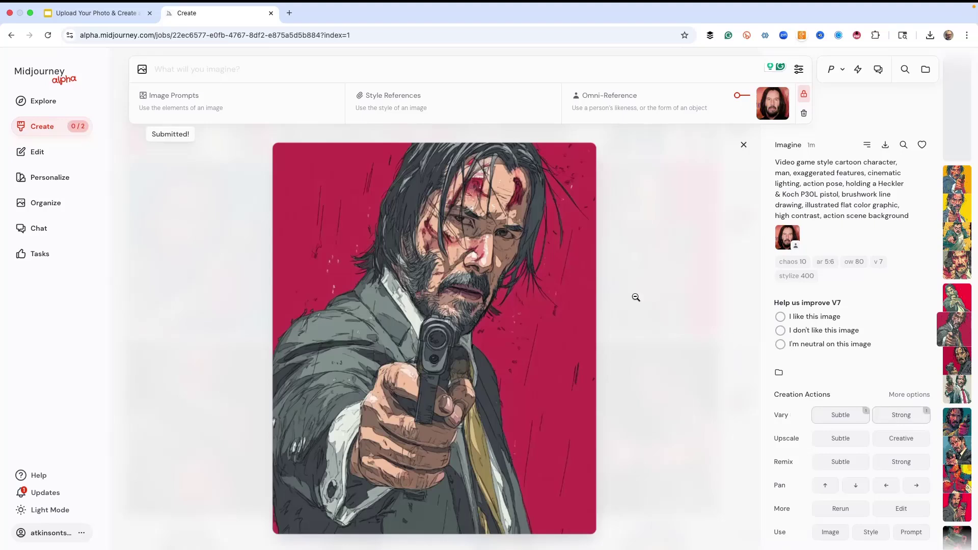
{"action": "left_click", "coordinate": [635, 297]}
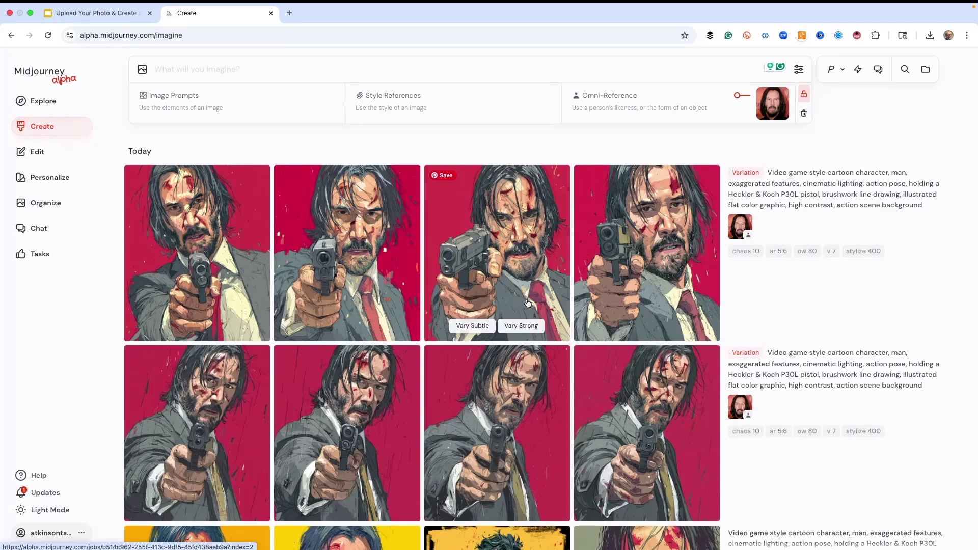
Switch to the Google Slides presentation and show the 3D Rendered slide as a slideshow.
{"action": "left_click", "coordinate": [95, 14]}
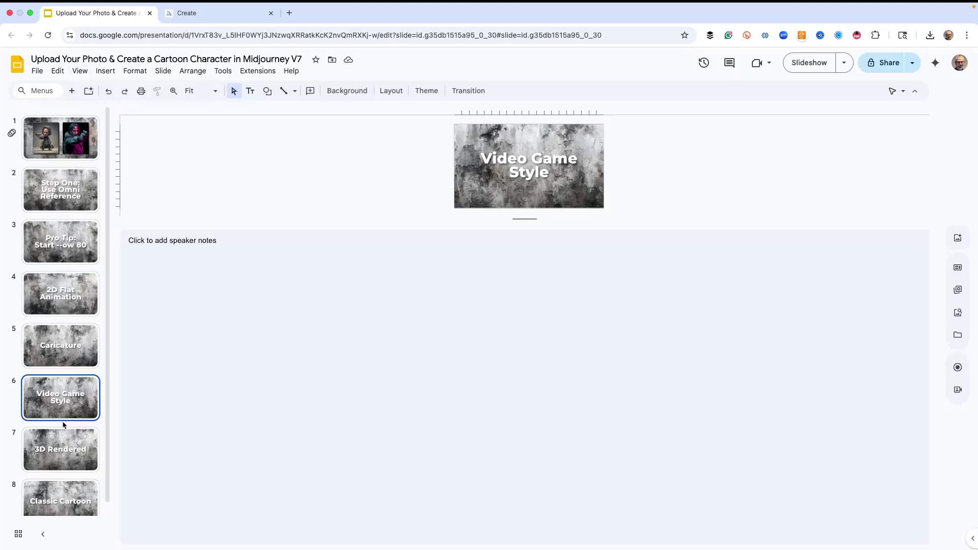
{"action": "left_click", "coordinate": [56, 443]}
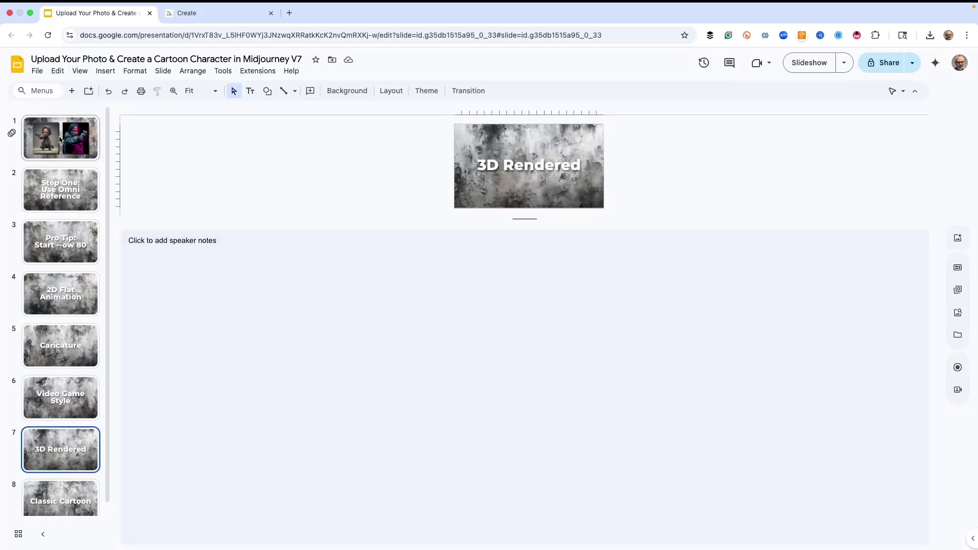
{"action": "left_click", "coordinate": [80, 71]}
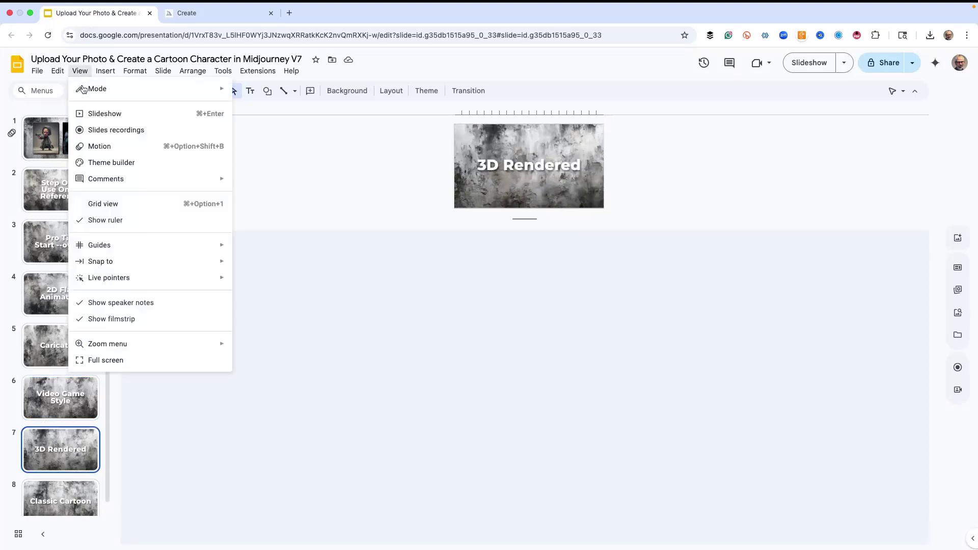
{"action": "left_click", "coordinate": [84, 113]}
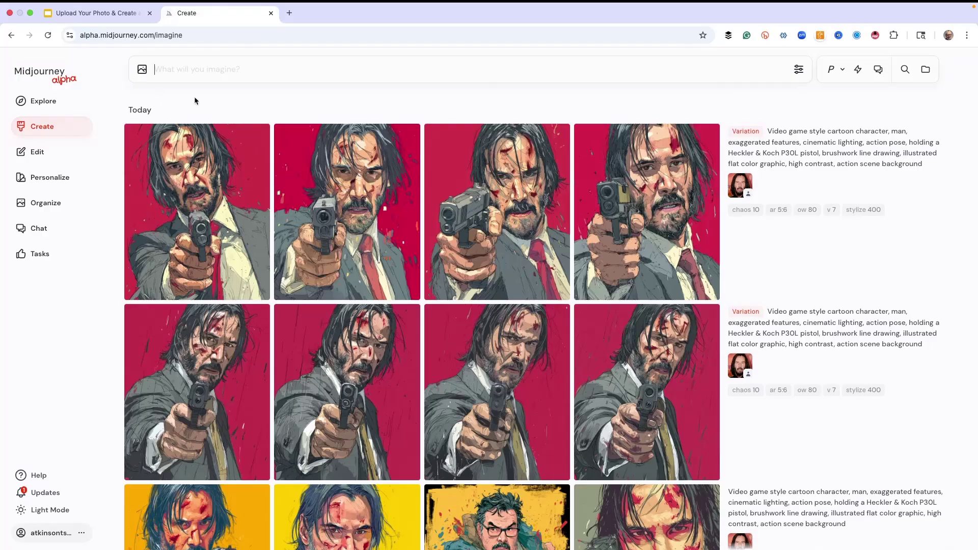
In Midjourney, generate cute Chibi 3D rendered pistol-action images using the portrait as Omni-Reference with --chaos 10 --ar 5:6 --ow 80 --s {100, 200, 400, 800}.
{"action": "type", "text": "3D rendered style character, cute, Chibi, man, cinematic lighting, action pose, holding a Heckler & Koch P30L pistol, high contrast, cartoon action scene background --chaos 10 --ar 5:6 --ow 80 --s {100, 200, 400, 800}"}
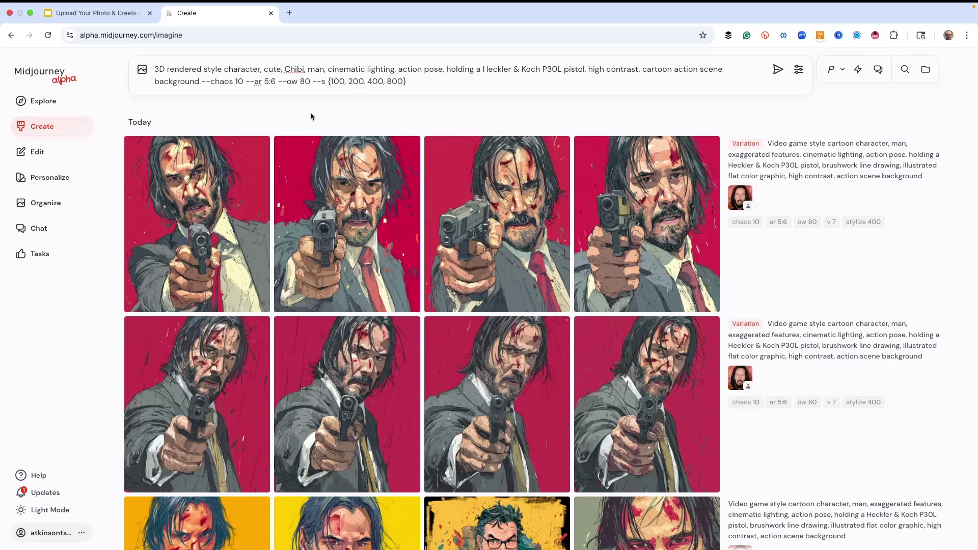
{"action": "left_click", "coordinate": [142, 69]}
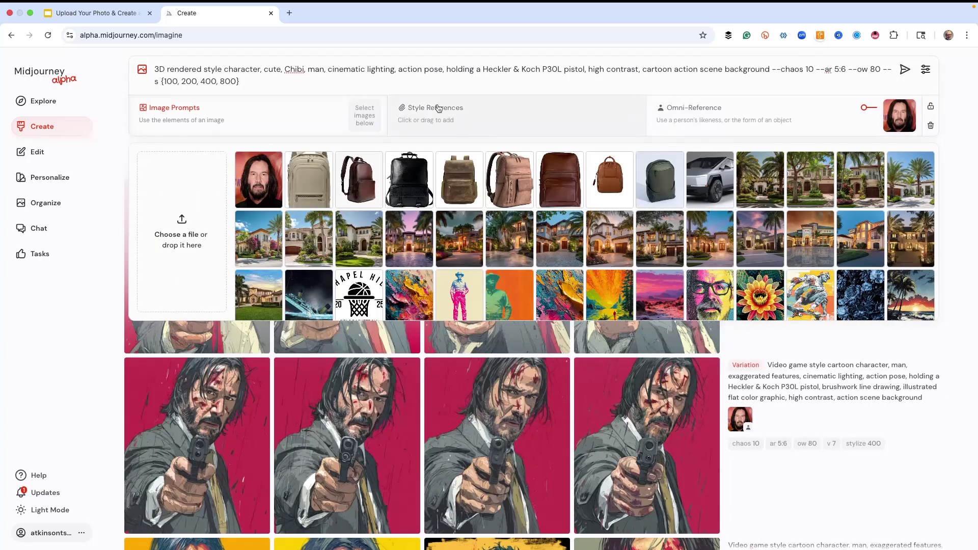
{"action": "left_click", "coordinate": [245, 80]}
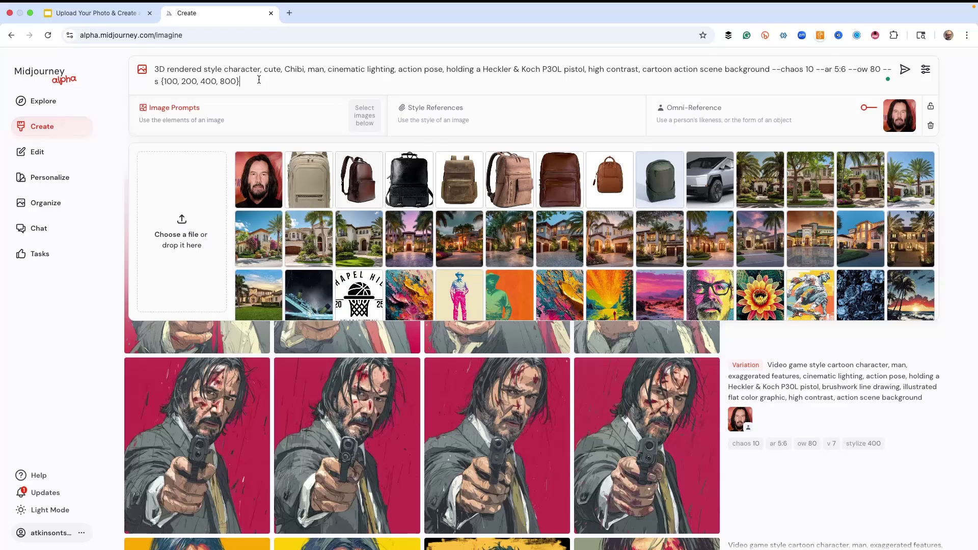
{"action": "key", "text": "Return"}
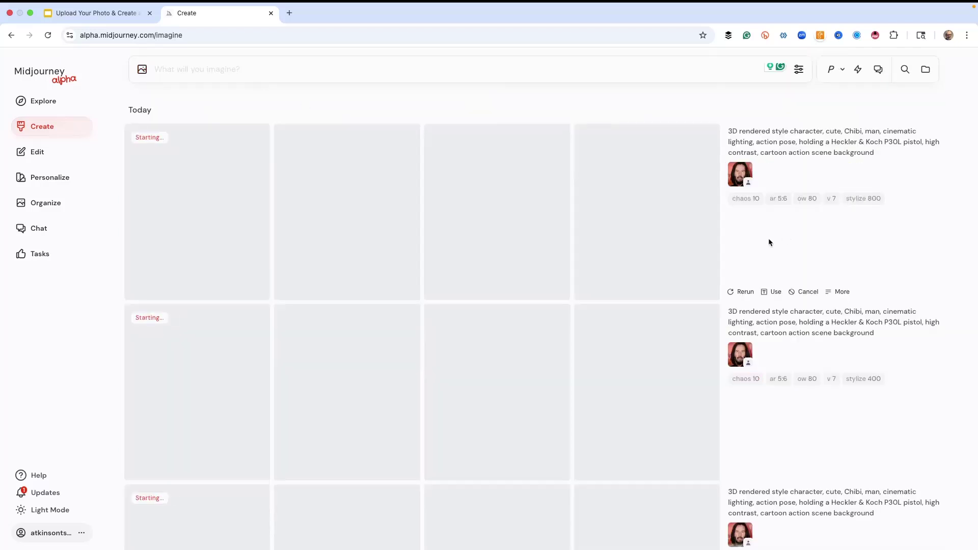
Look over the 3D rendered Chibi batches and open the fourth image of the default stylize batch at full size.
{"action": "scroll", "coordinate": [764, 239], "scroll_direction": "down", "scroll_amount": 5}
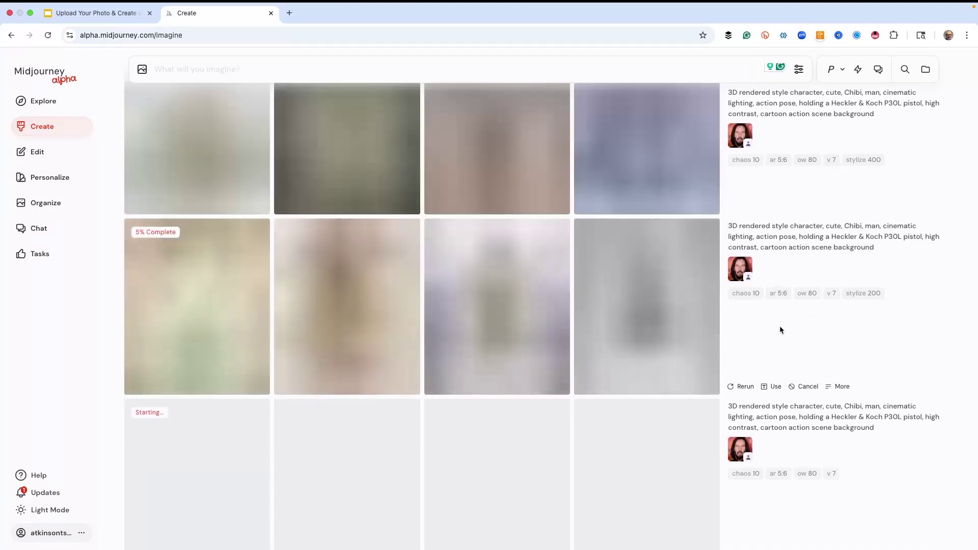
{"action": "scroll", "coordinate": [794, 331], "scroll_direction": "up", "scroll_amount": 4}
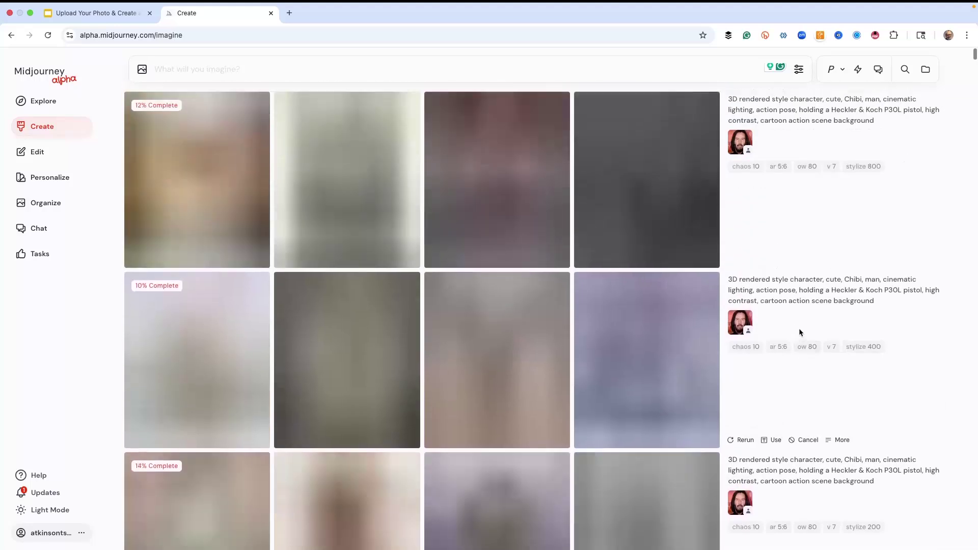
{"action": "scroll", "coordinate": [799, 392], "scroll_direction": "down", "scroll_amount": 6}
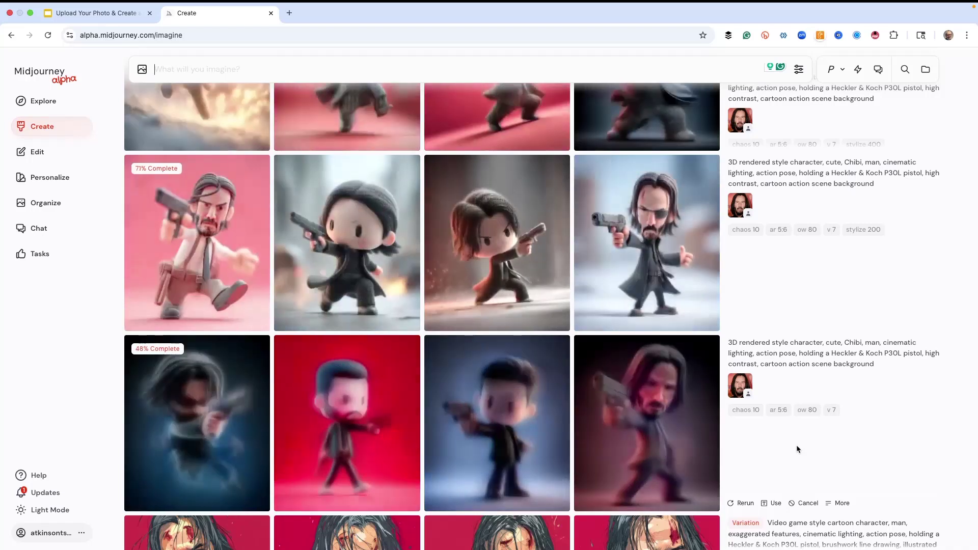
{"action": "scroll", "coordinate": [589, 343], "scroll_direction": "up", "scroll_amount": 3}
{"action": "scroll", "coordinate": [480, 343], "scroll_direction": "down", "scroll_amount": 2}
{"action": "scroll", "coordinate": [480, 343], "scroll_direction": "down", "scroll_amount": 5}
{"action": "left_click", "coordinate": [598, 282]}
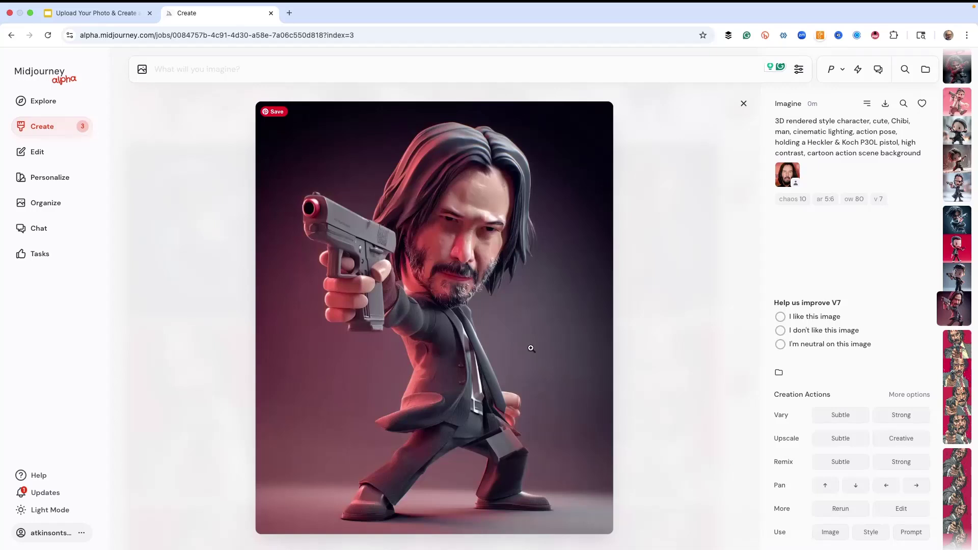
Create strong variations of the fourth and first images in the default stylize Chibi batch.
{"action": "left_click", "coordinate": [874, 413]}
{"action": "scroll", "coordinate": [538, 321], "scroll_direction": "up", "scroll_amount": 3}
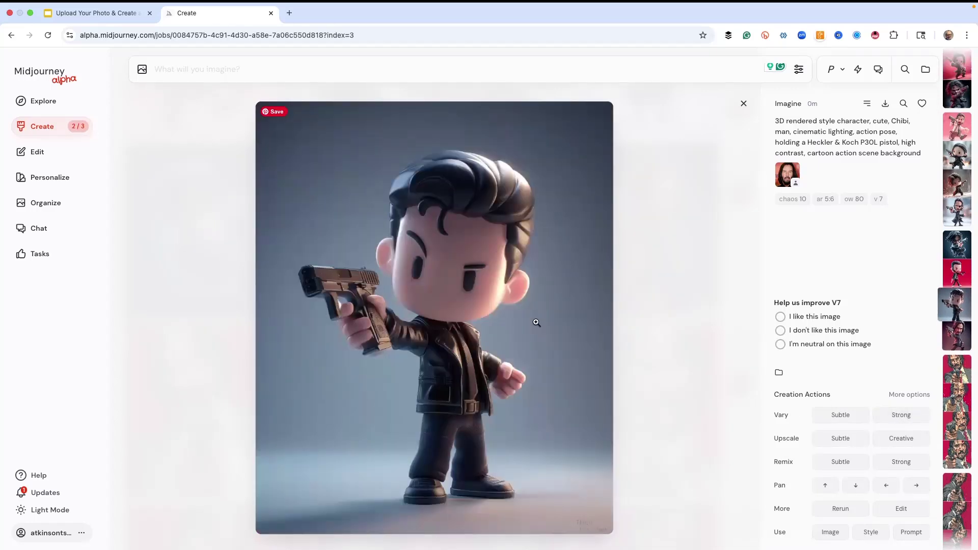
{"action": "left_click", "coordinate": [889, 414]}
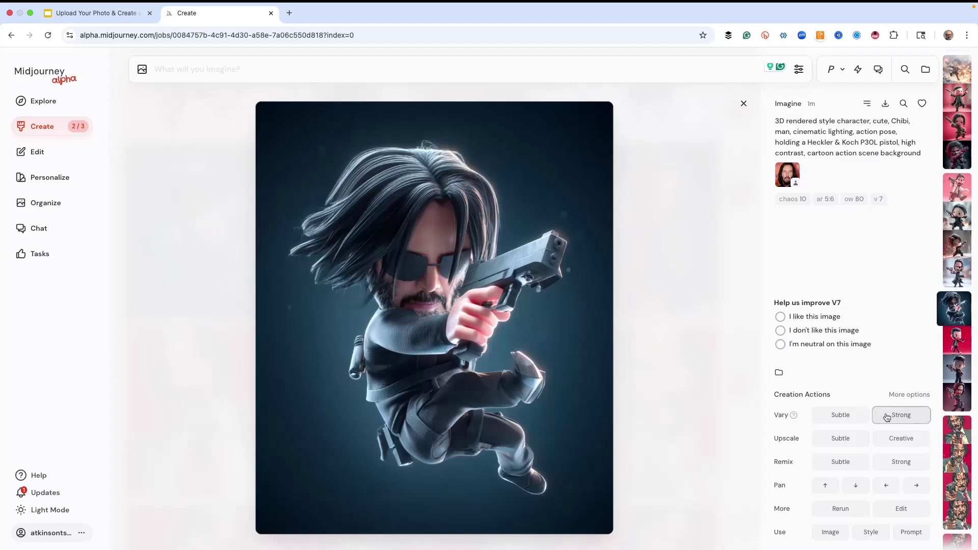
{"action": "scroll", "coordinate": [473, 326], "scroll_direction": "up", "scroll_amount": 1}
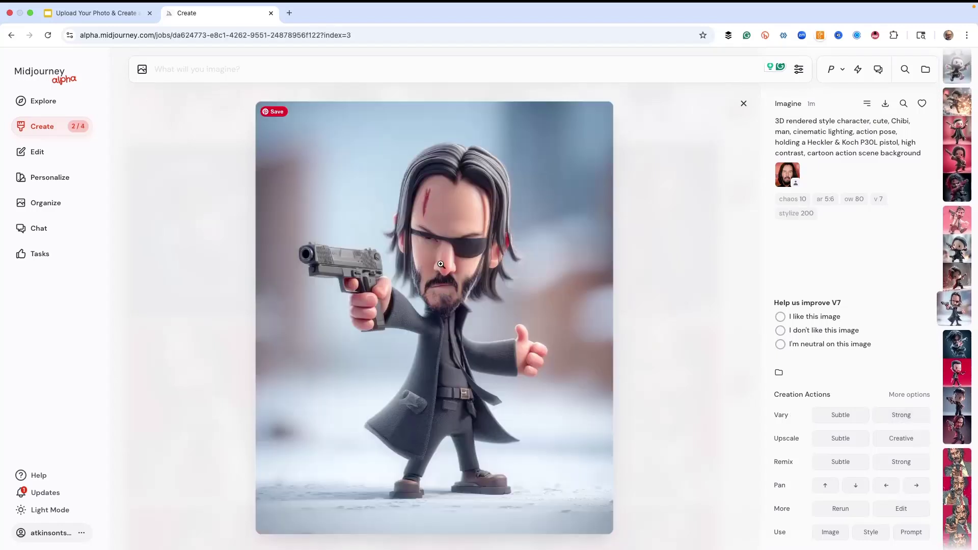
Look through the stylize 200 Chibi batch and create strong variations of its first image, on the pink background.
{"action": "scroll", "coordinate": [471, 317], "scroll_direction": "up", "scroll_amount": 3}
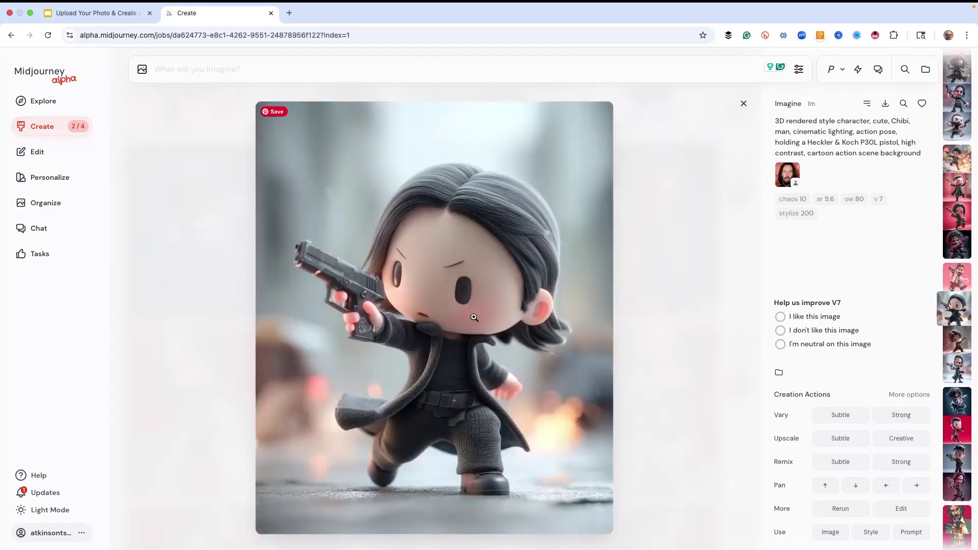
{"action": "scroll", "coordinate": [484, 285], "scroll_direction": "up", "scroll_amount": 1}
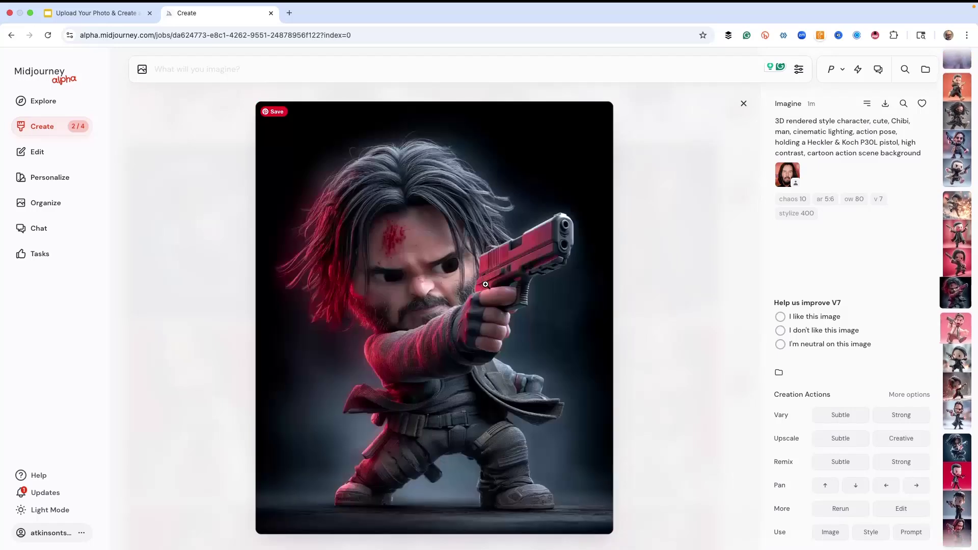
{"action": "scroll", "coordinate": [484, 285], "scroll_direction": "up", "scroll_amount": 1}
{"action": "key", "text": "v"}
{"action": "scroll", "coordinate": [499, 292], "scroll_direction": "up", "scroll_amount": 3}
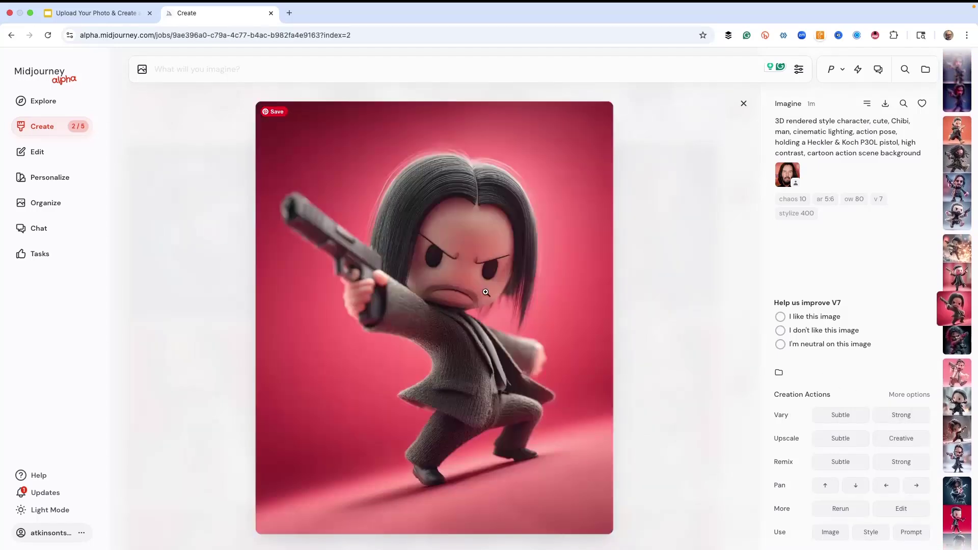
Create strong variations of the third image in the stylize 400 Chibi batch and the first image in the stylize 800 batch.
{"action": "scroll", "coordinate": [485, 292], "scroll_direction": "up", "scroll_amount": 1}
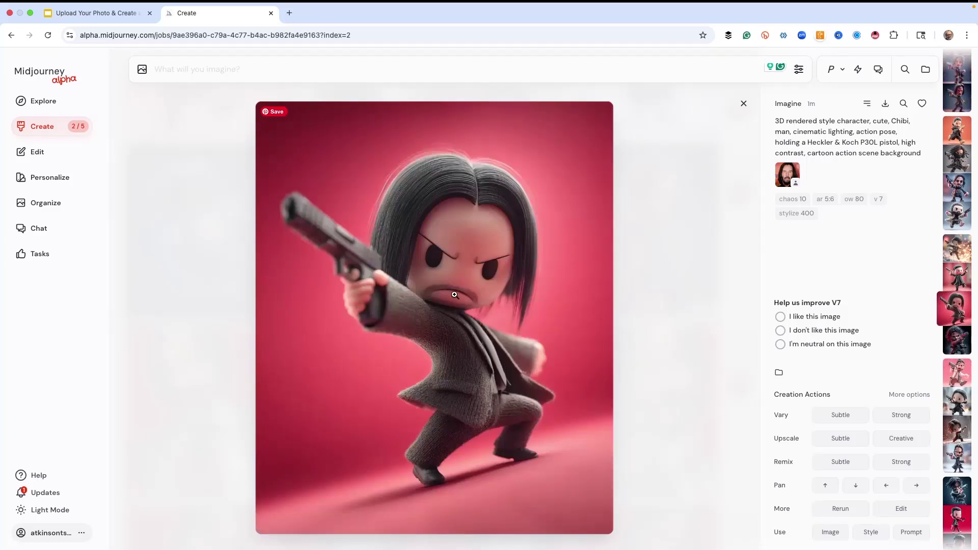
{"action": "left_click", "coordinate": [900, 414]}
{"action": "scroll", "coordinate": [444, 265], "scroll_direction": "up", "scroll_amount": 1}
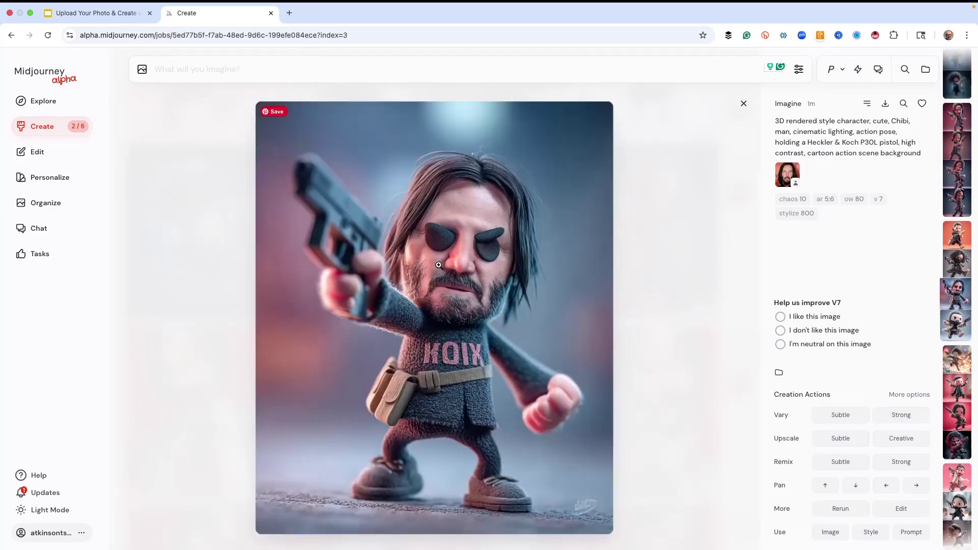
{"action": "scroll", "coordinate": [444, 266], "scroll_direction": "up", "scroll_amount": 1}
{"action": "left_click", "coordinate": [896, 413]}
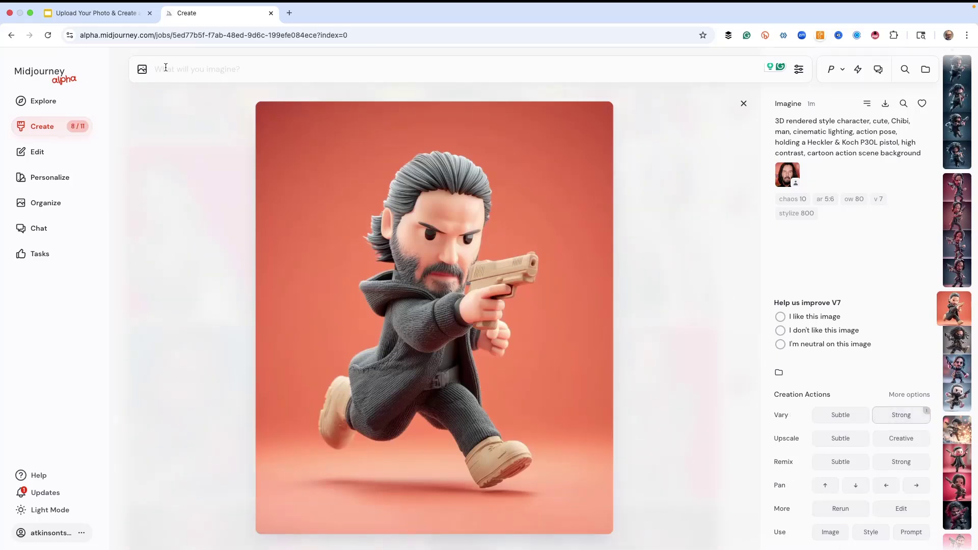
Generate the 3D rendered pistol-action prompt without "cute, Chibi", using the portrait as Omni-Reference with --chaos 10 --ar 5:6 --ow 80 --s {100, 200, 400, 800}.
{"action": "type", "text": "3D rendered style character, cute, Chibi, man, cinematic lighting, action pose, holding a Heckler & Koch P30L pistol, high contrast, cartoon action scene background --chaos 10 --ar 5:6 --ow 80 --s {100, 200, 400, 800}"}
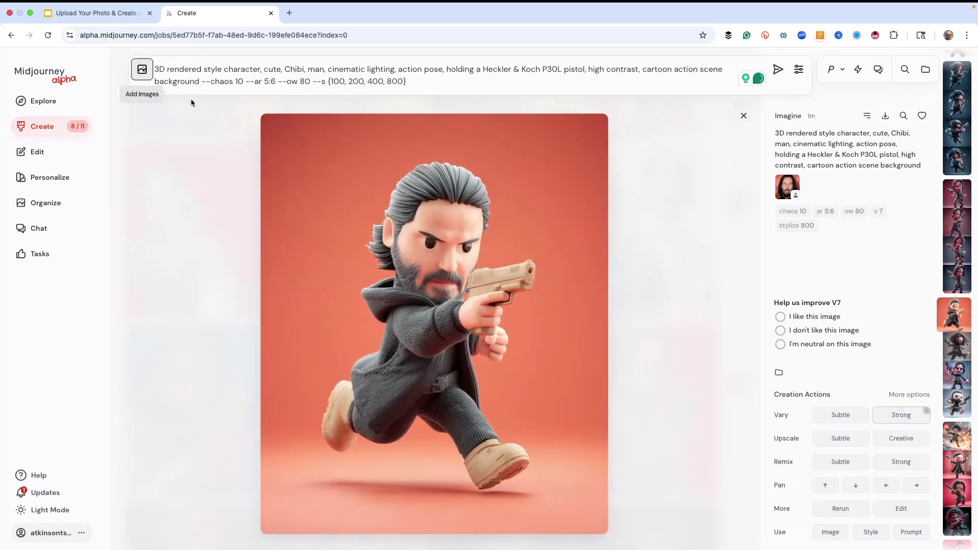
{"action": "left_click_drag", "start_coordinate": [259, 178], "coordinate": [769, 121]}
{"action": "left_click", "coordinate": [304, 70]}
{"action": "key", "text": "BackSpace"}
{"action": "key", "text": "BackSpace"}
{"action": "key", "text": "BackSpace"}
{"action": "key", "text": "BackSpace"}
{"action": "key", "text": "BackSpace"}
{"action": "key", "text": "BackSpace"}
{"action": "key", "text": "BackSpace"}
{"action": "key", "text": "BackSpace"}
{"action": "key", "text": "BackSpace"}
{"action": "key", "text": "BackSpace"}
{"action": "key", "text": "BackSpace"}
{"action": "key", "text": "BackSpace"}
{"action": "key", "text": "BackSpace"}
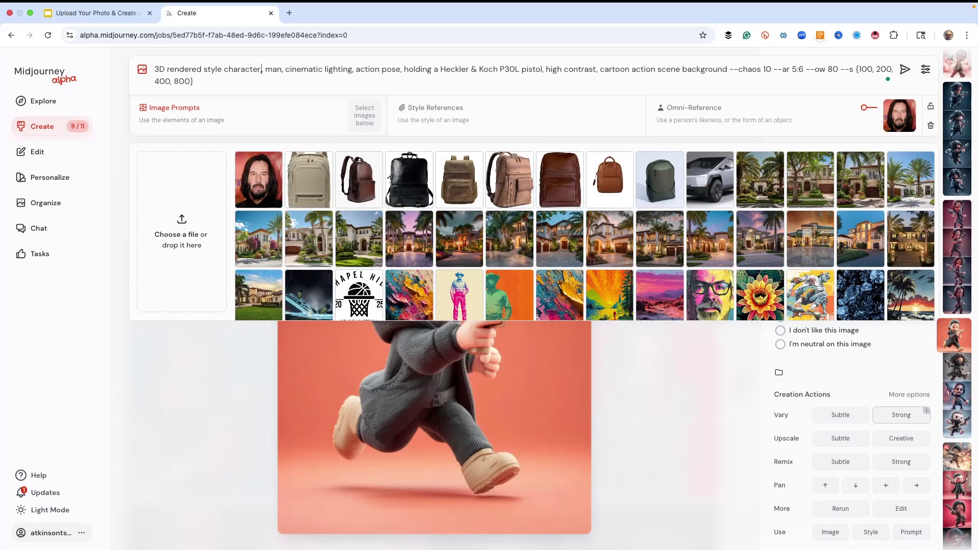
{"action": "key", "text": "Return"}
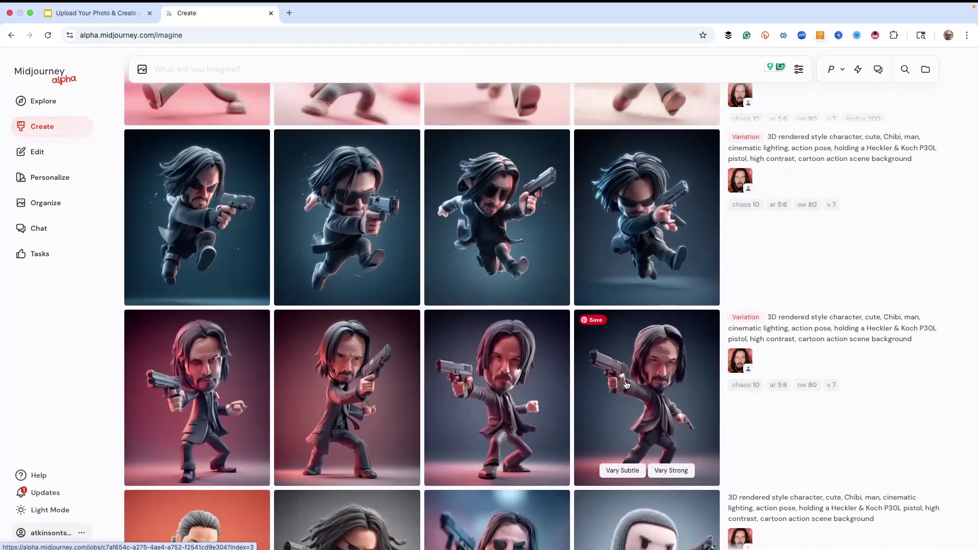
View the fourth and third variations of the suited Chibi gunman at full size, and return to the image grid.
{"action": "left_click", "coordinate": [626, 384]}
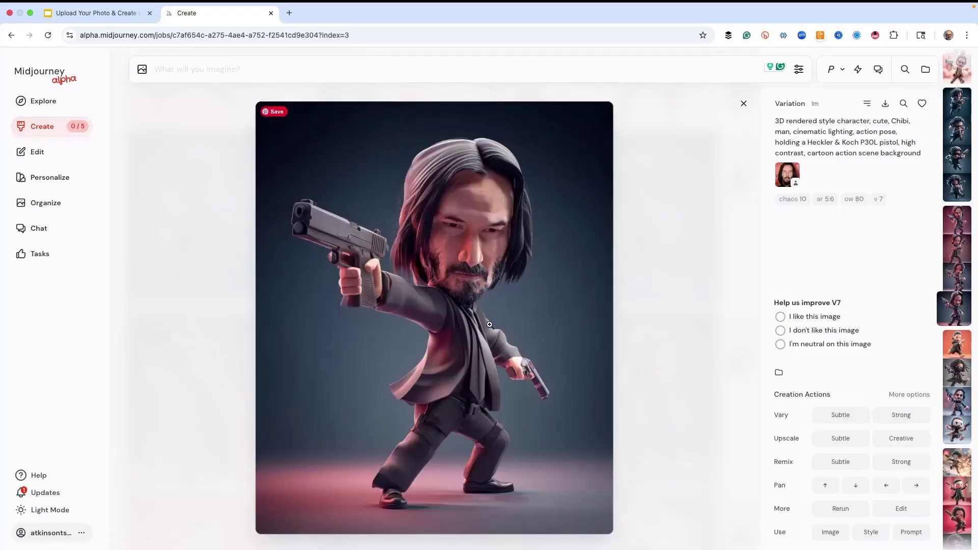
{"action": "key", "text": "Left"}
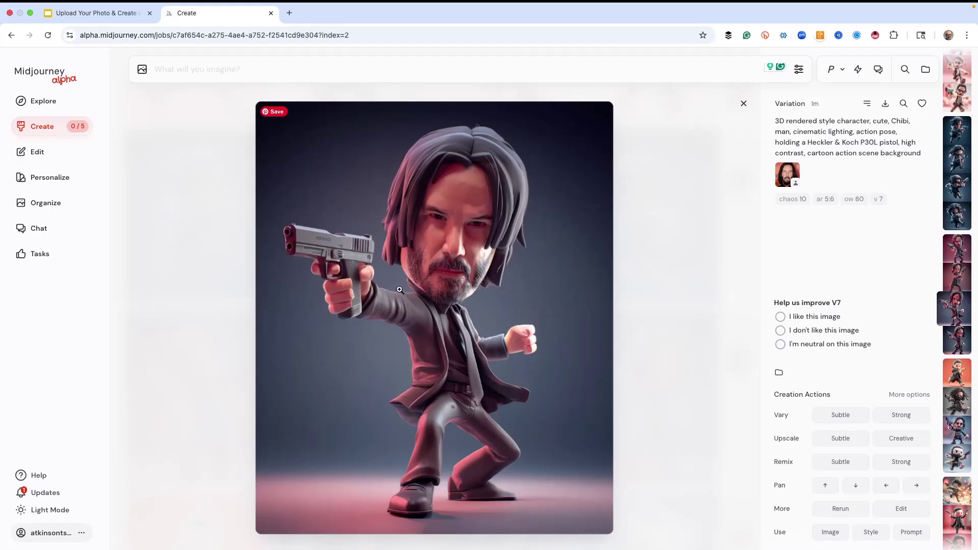
{"action": "key", "text": "Escape"}
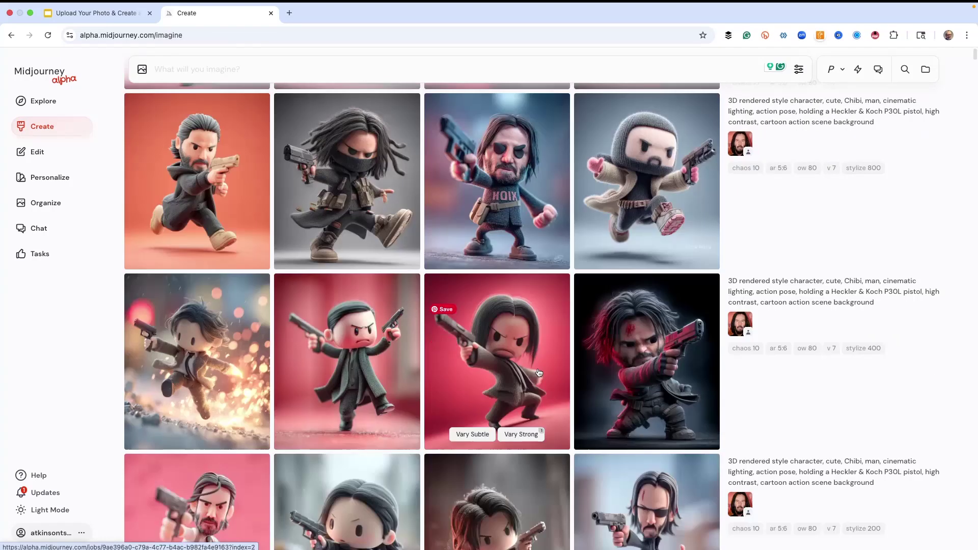
Page through the non-Chibi 3D rendered batches at full size and look over the Chibi variation batches in the grid.
{"action": "scroll", "coordinate": [509, 356], "scroll_direction": "up", "scroll_amount": 15}
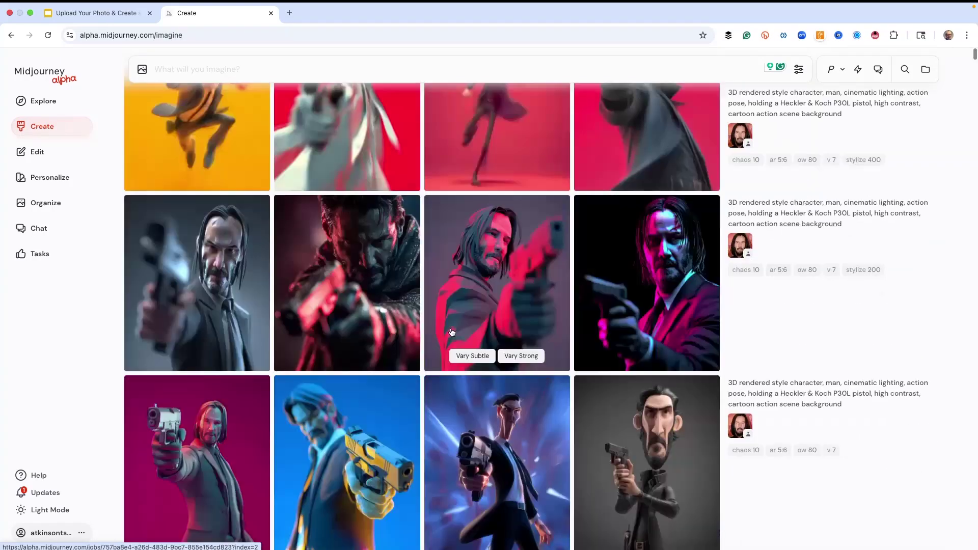
{"action": "scroll", "coordinate": [454, 333], "scroll_direction": "down", "scroll_amount": 3}
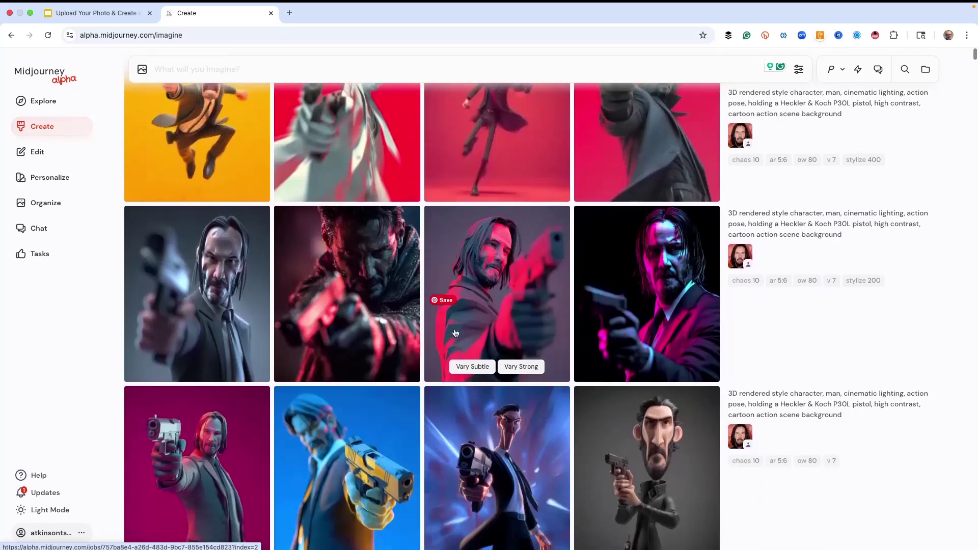
{"action": "scroll", "coordinate": [455, 333], "scroll_direction": "down", "scroll_amount": 2}
{"action": "left_click", "coordinate": [636, 361]}
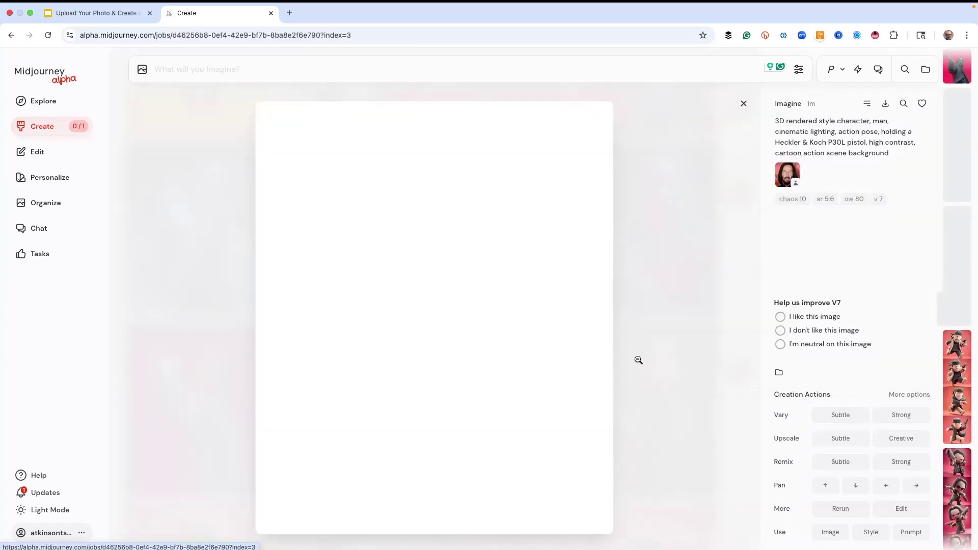
{"action": "scroll", "coordinate": [486, 319], "scroll_direction": "up", "scroll_amount": 3}
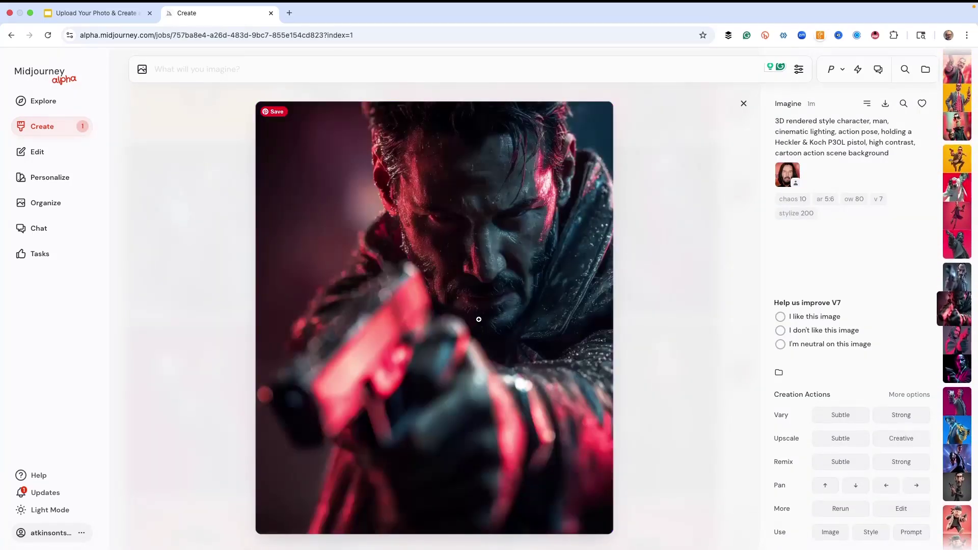
{"action": "scroll", "coordinate": [477, 319], "scroll_direction": "up", "scroll_amount": 5}
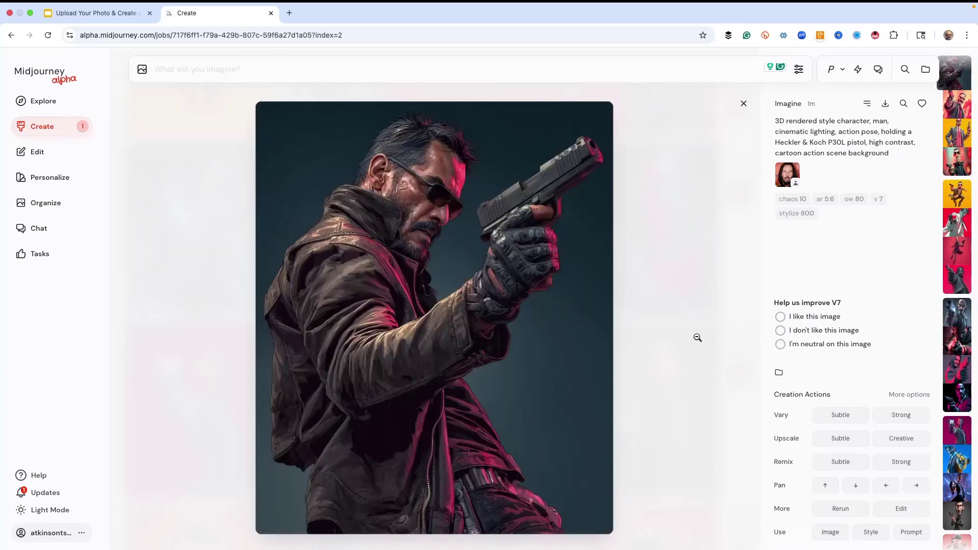
{"action": "left_click", "coordinate": [743, 104]}
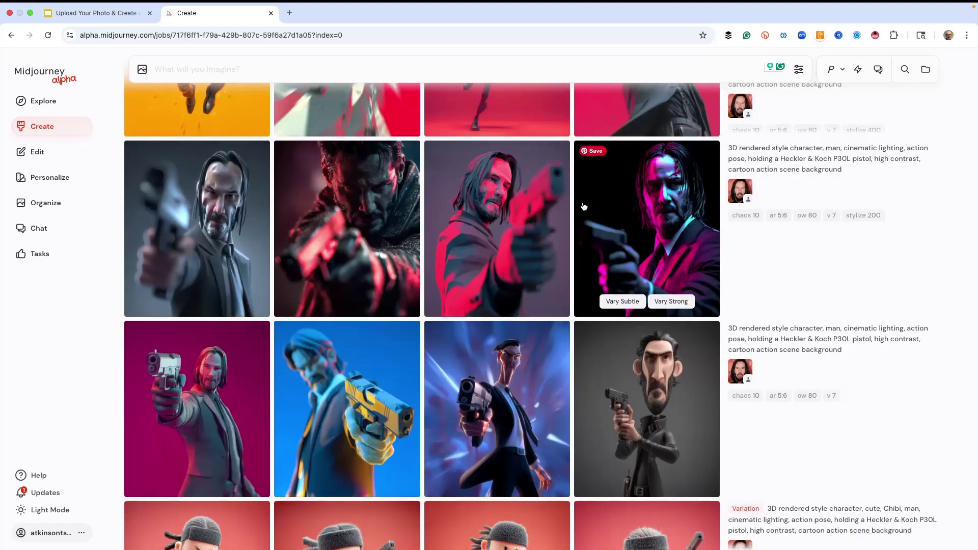
{"action": "scroll", "coordinate": [583, 206], "scroll_direction": "down", "scroll_amount": 8}
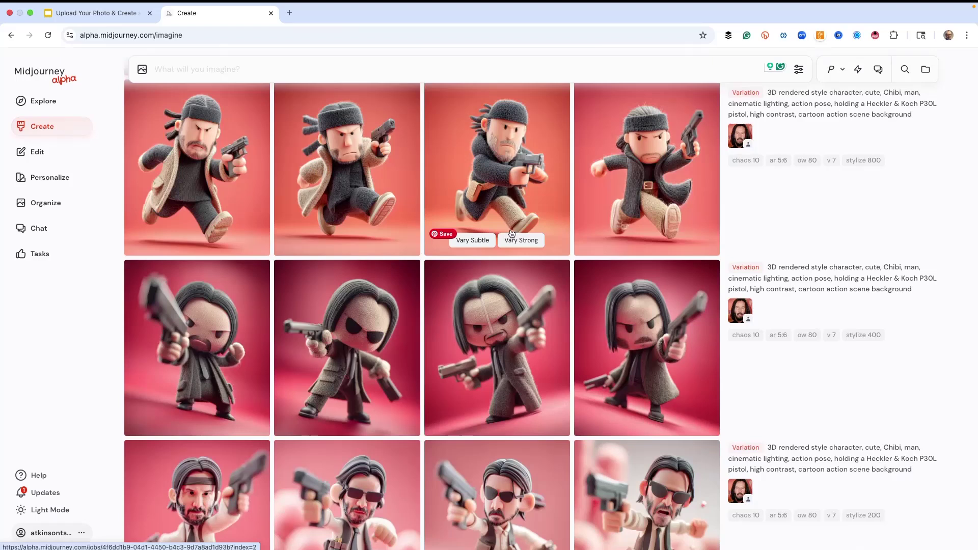
{"action": "scroll", "coordinate": [523, 303], "scroll_direction": "down", "scroll_amount": 3}
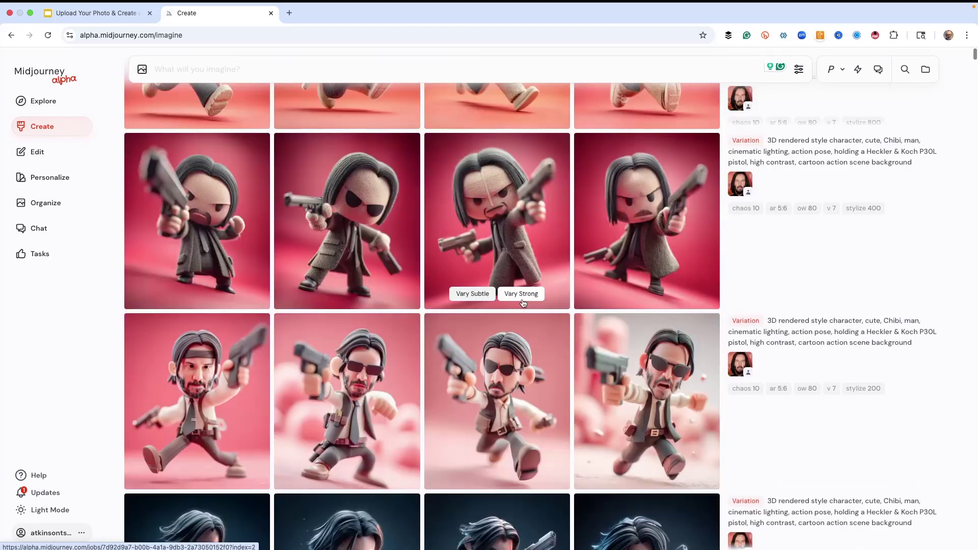
{"action": "scroll", "coordinate": [522, 303], "scroll_direction": "down", "scroll_amount": 4}
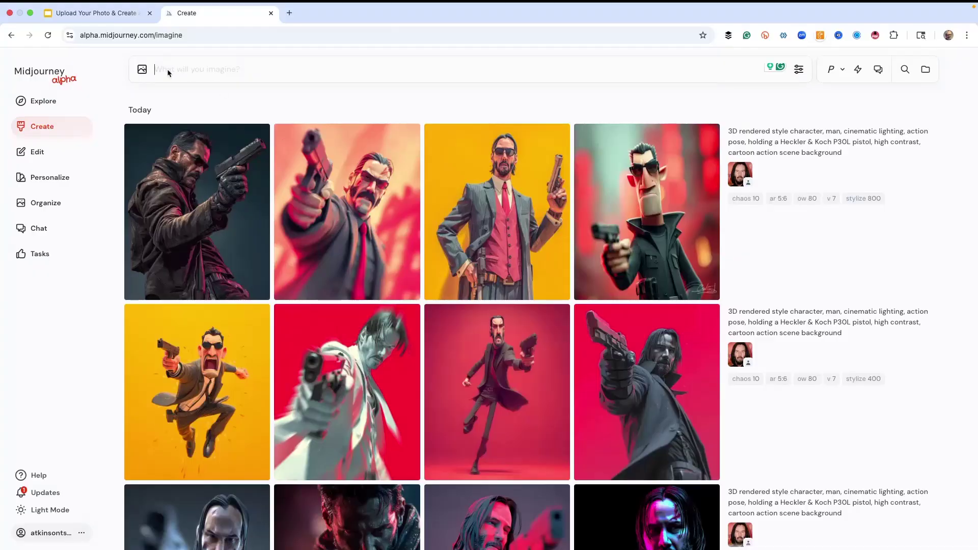
Generate flat color, cel-shaded, bold-outlined classic TV cartoon pistol-action images using the portrait as Omni-Reference with --ow 150 --s {100, 200, 400, 800}.
{"action": "left_click", "coordinate": [167, 69]}
{"action": "type", "text": "Flat color cartoon character, cel-shading, bold outlines, man, classic tv cartoon style, action pose, holding a Heckler & Koch P30L pistol, cartoon action background, --ow 150 --s {100, 200, 400, 800}"}
{"action": "left_click", "coordinate": [142, 69]}
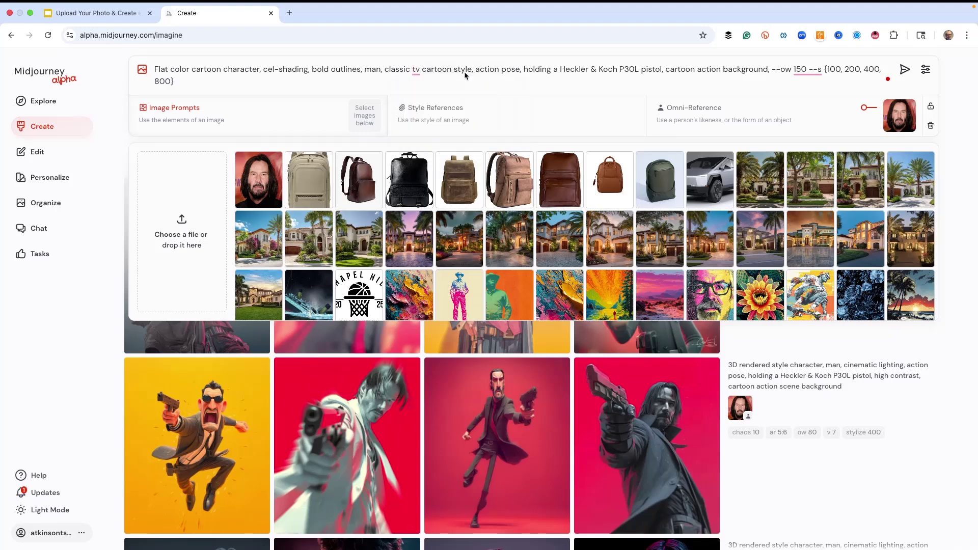
{"action": "key", "text": "Return"}
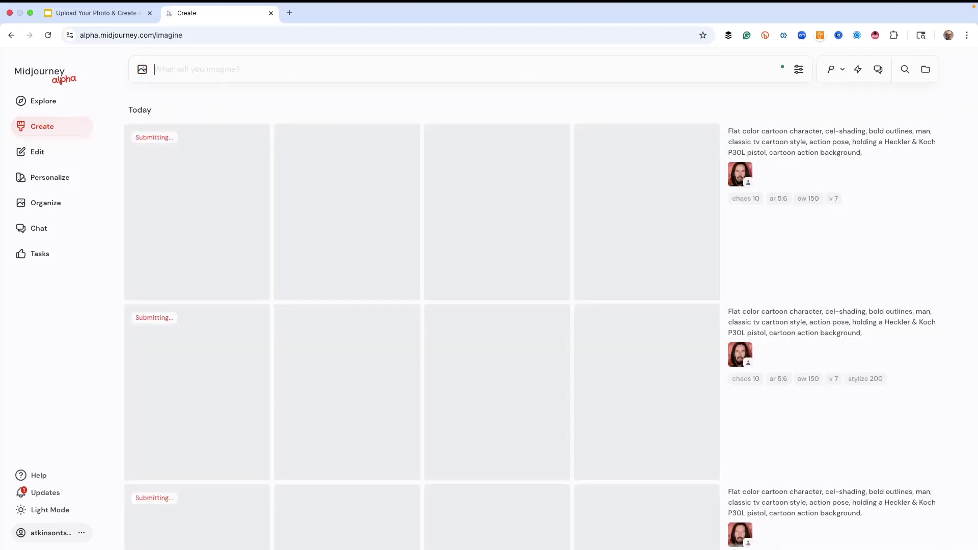
Open the fourth image of the default stylize cartoon batch at full size and examine that batch and the stylize 200 batch.
{"action": "scroll", "coordinate": [236, 168], "scroll_direction": "down", "scroll_amount": 3}
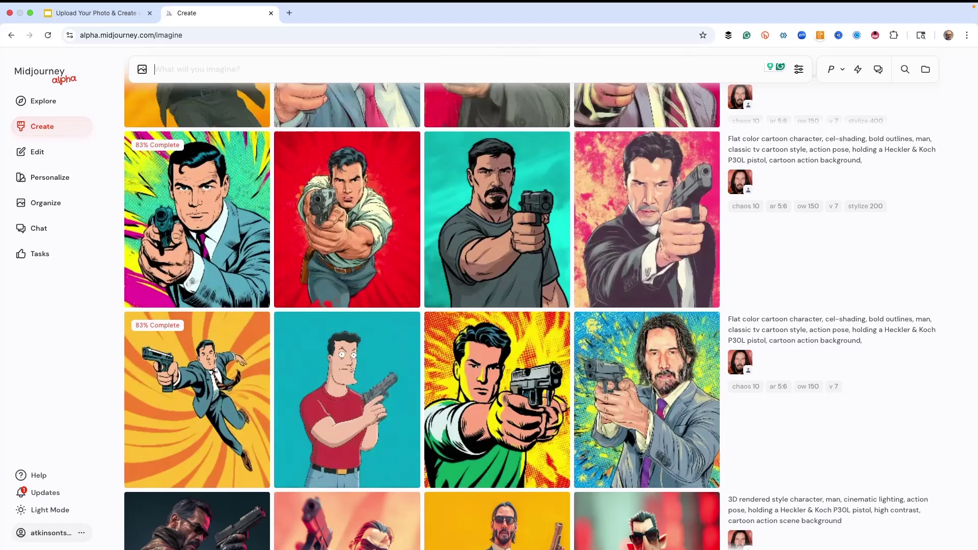
{"action": "left_click", "coordinate": [601, 352]}
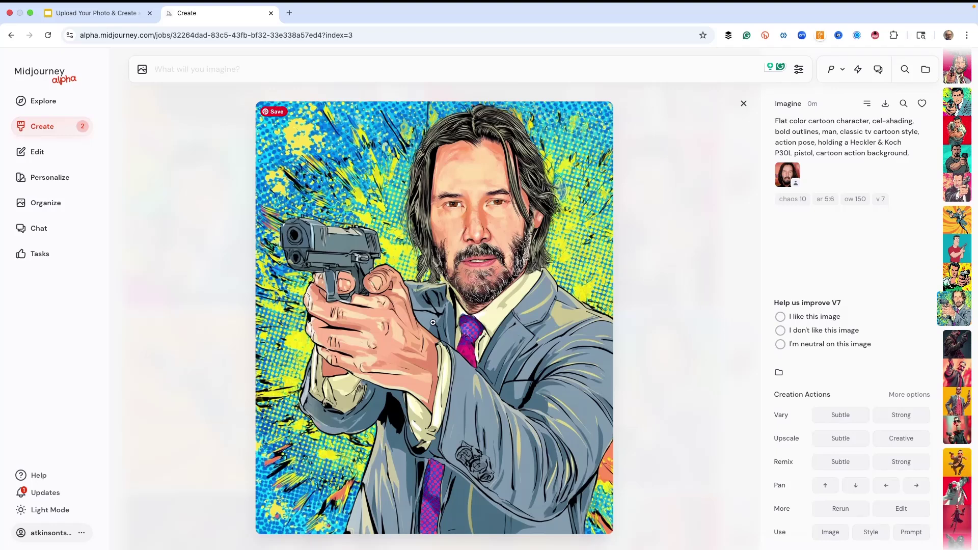
{"action": "key", "text": "Up"}
{"action": "key", "text": "Up"}
{"action": "key", "text": "Up"}
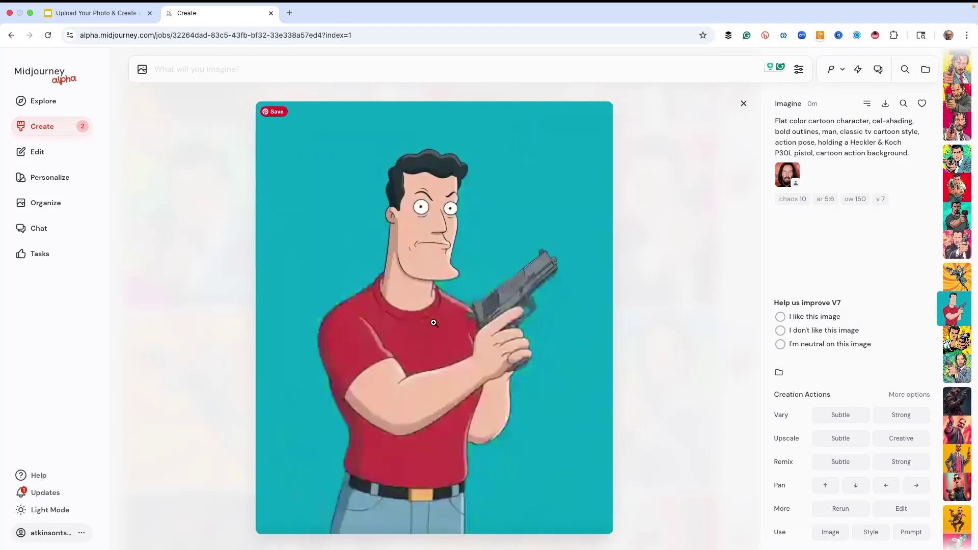
{"action": "key", "text": "Up"}
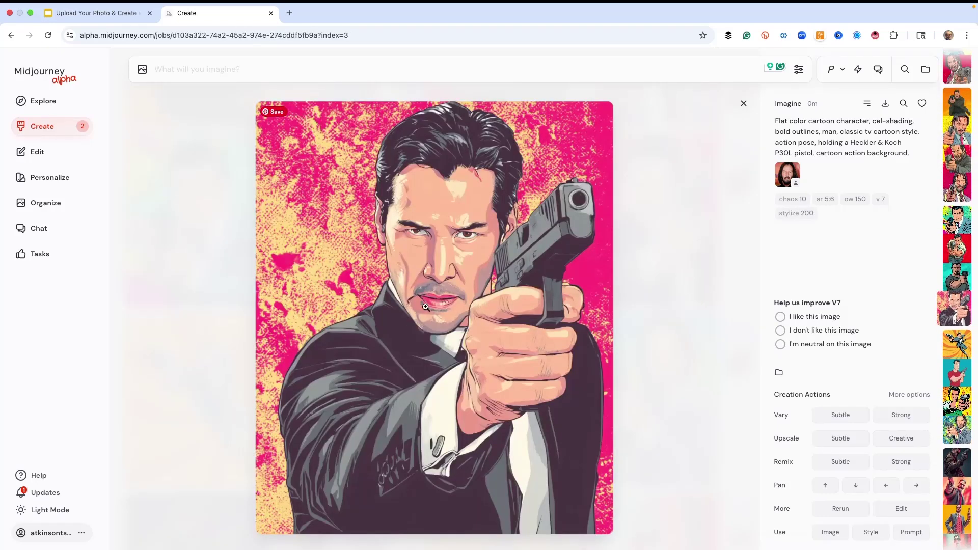
{"action": "key", "text": "Up"}
{"action": "key", "text": "Up"}
{"action": "key", "text": "Up"}
{"action": "key", "text": "Up"}
{"action": "key", "text": "Up"}
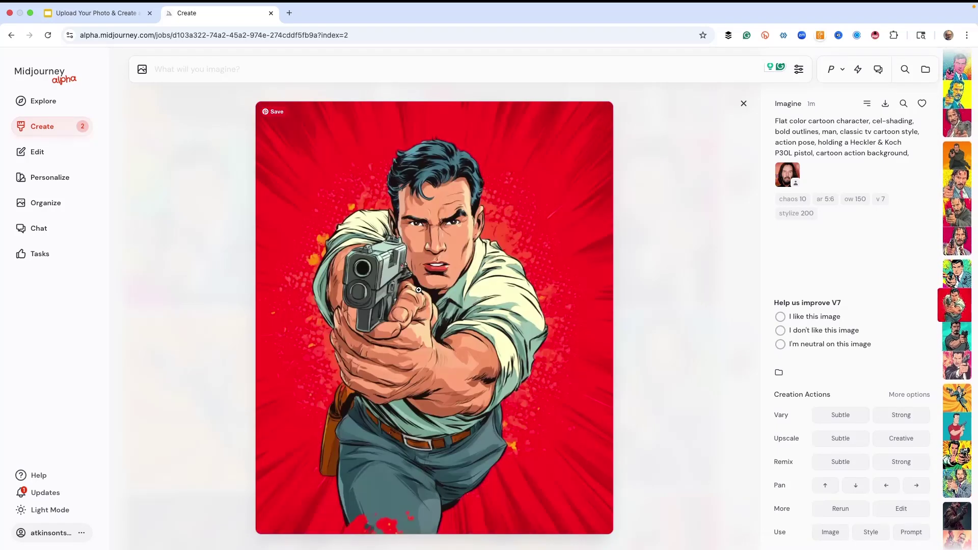
Examine the cartoon images in the stylize 400 and stylize 800 batches at full size.
{"action": "key", "text": "Up"}
{"action": "key", "text": "Down"}
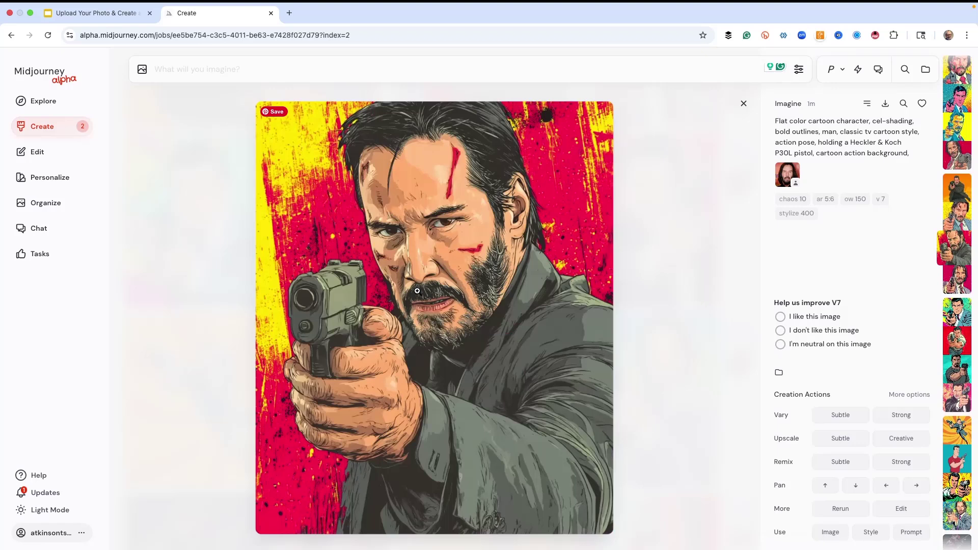
{"action": "key", "text": "Up"}
{"action": "key", "text": "Up"}
{"action": "key", "text": "Up"}
{"action": "key", "text": "Up"}
{"action": "key", "text": "Up"}
{"action": "key", "text": "Up"}
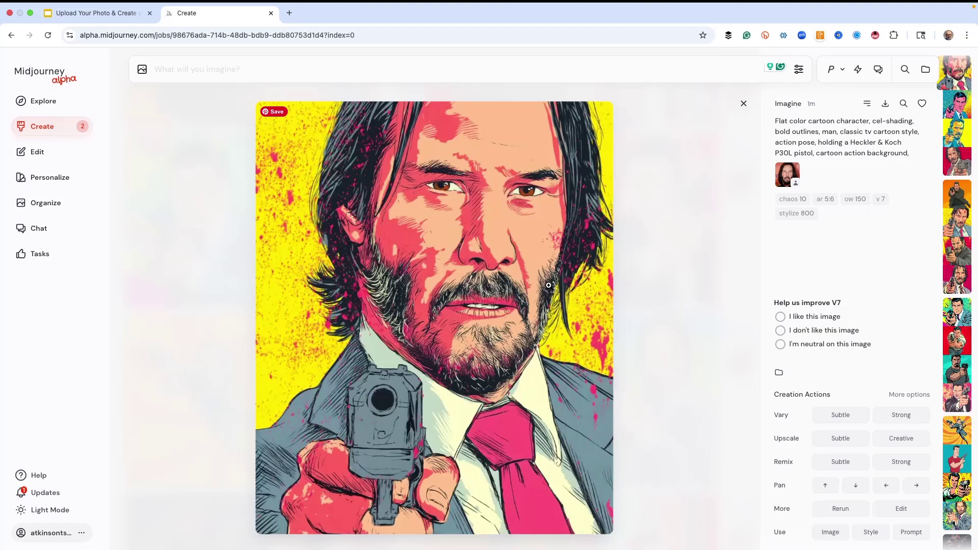
Create both strong and subtle variations of the fourth image in the stylize 800 cartoon batch, and go on to the stylize 400 batch.
{"action": "key", "text": "Down"}
{"action": "key", "text": "Down"}
{"action": "key", "text": "Down"}
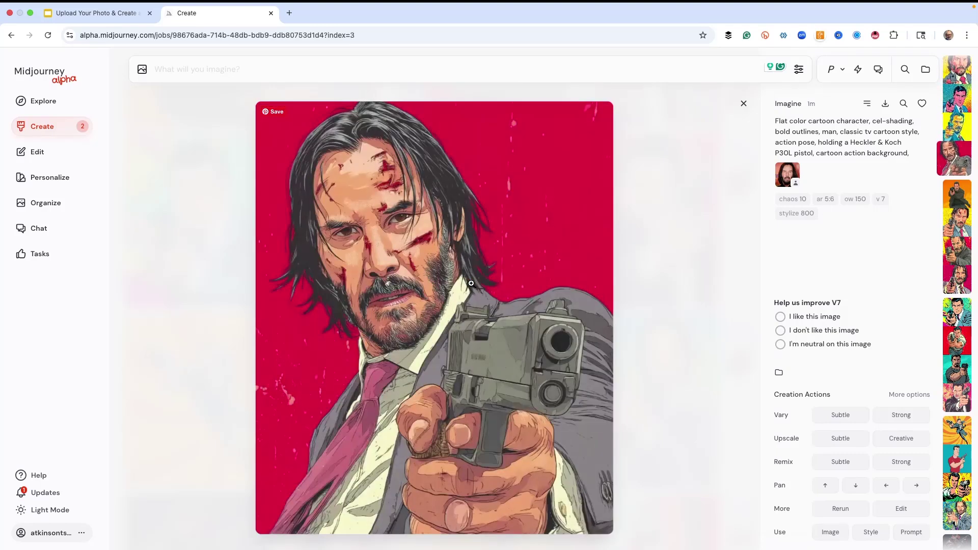
{"action": "left_click", "coordinate": [897, 414]}
{"action": "left_click", "coordinate": [838, 414]}
{"action": "key", "text": "Down"}
{"action": "key", "text": "Down"}
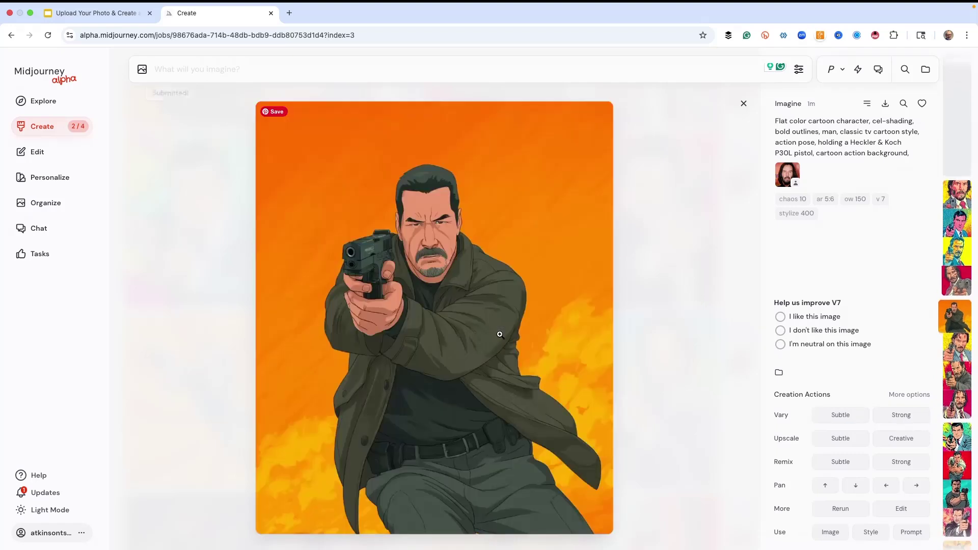
Create strong and subtle variations of both the second and the third cartoon images in the stylize 400 batch.
{"action": "left_click", "coordinate": [894, 414]}
{"action": "left_click", "coordinate": [841, 414]}
{"action": "key", "text": "Down"}
{"action": "key", "text": "v"}
{"action": "key", "text": "shift+v"}
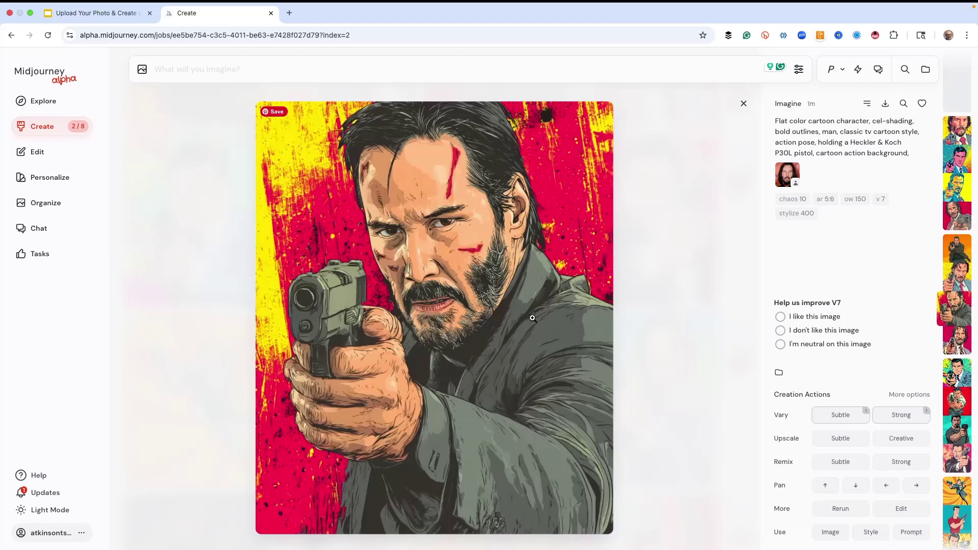
Create subtle and strong variations of the fourth image in the default stylize cartoon batch, and return to the creations feed.
{"action": "key", "text": "Down"}
{"action": "key", "text": "Down"}
{"action": "key", "text": "Down"}
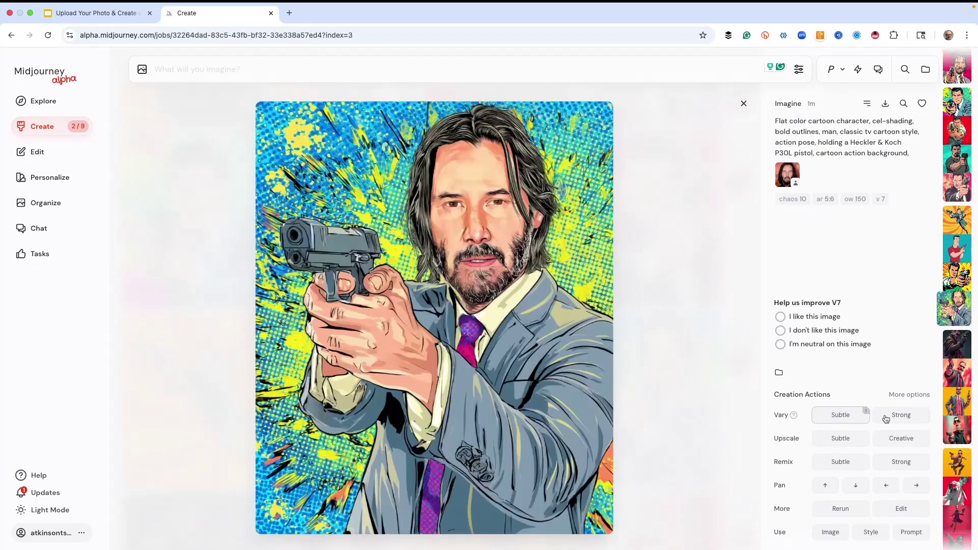
{"action": "left_click", "coordinate": [744, 104]}
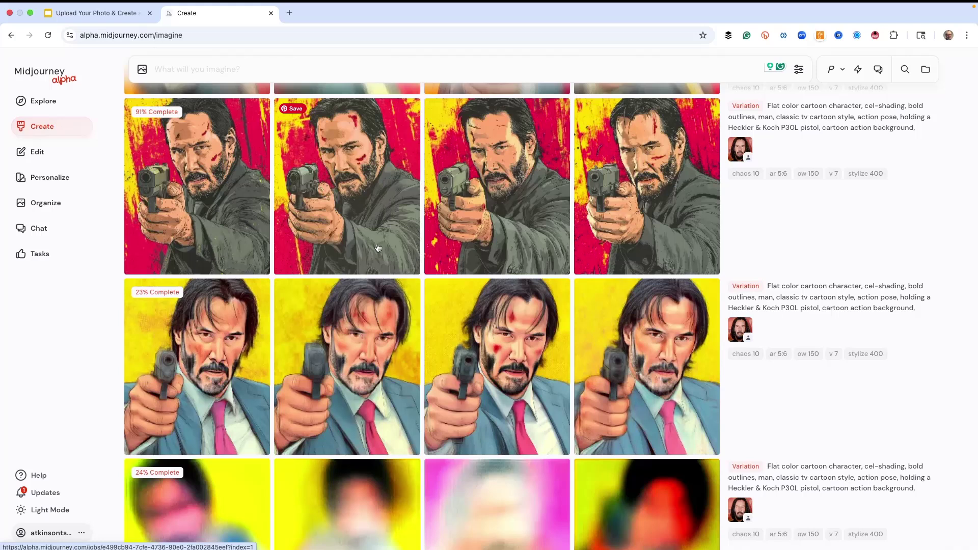
Compare the cartoon variation batches with the enlarged Omni-Reference portrait, and return to the newest variations.
{"action": "scroll", "coordinate": [378, 248], "scroll_direction": "down", "scroll_amount": 3}
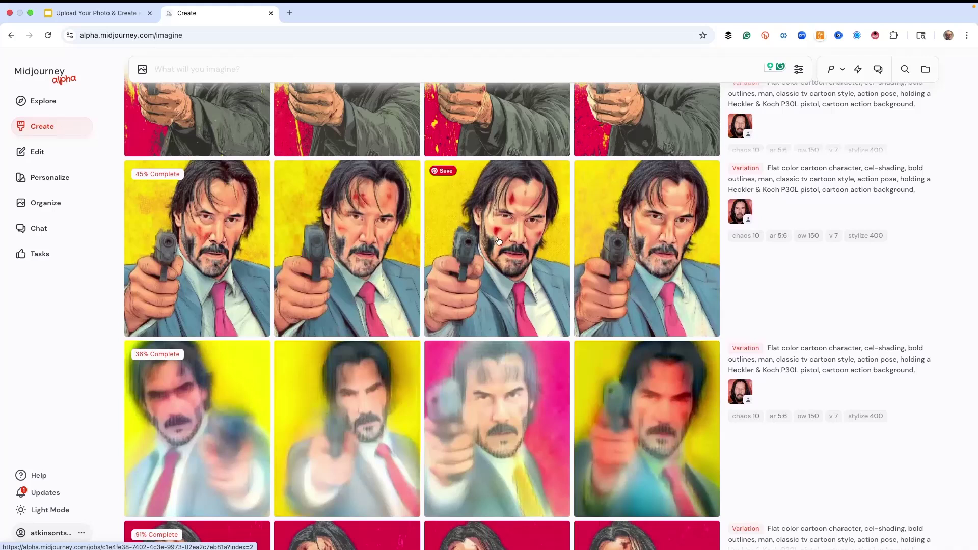
{"action": "left_click", "coordinate": [740, 126]}
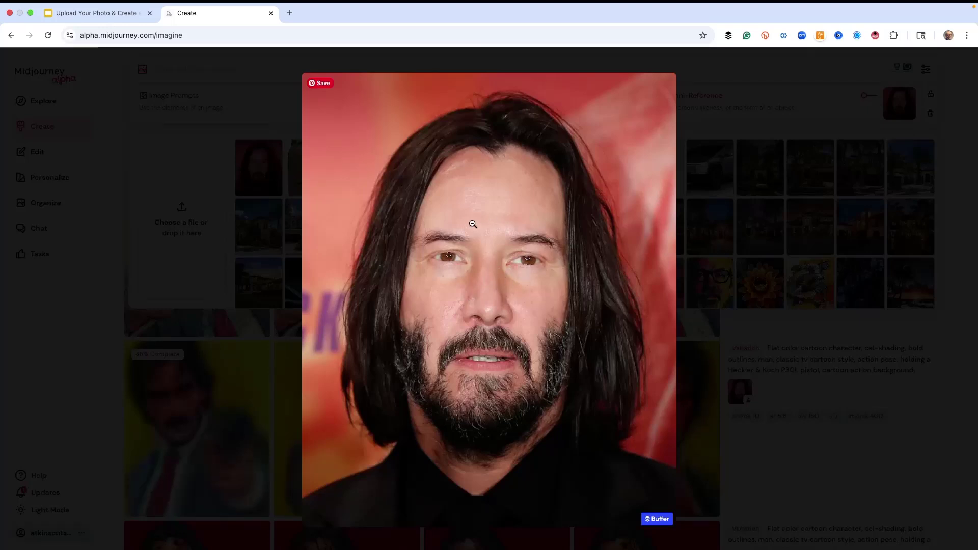
{"action": "left_click", "coordinate": [753, 103]}
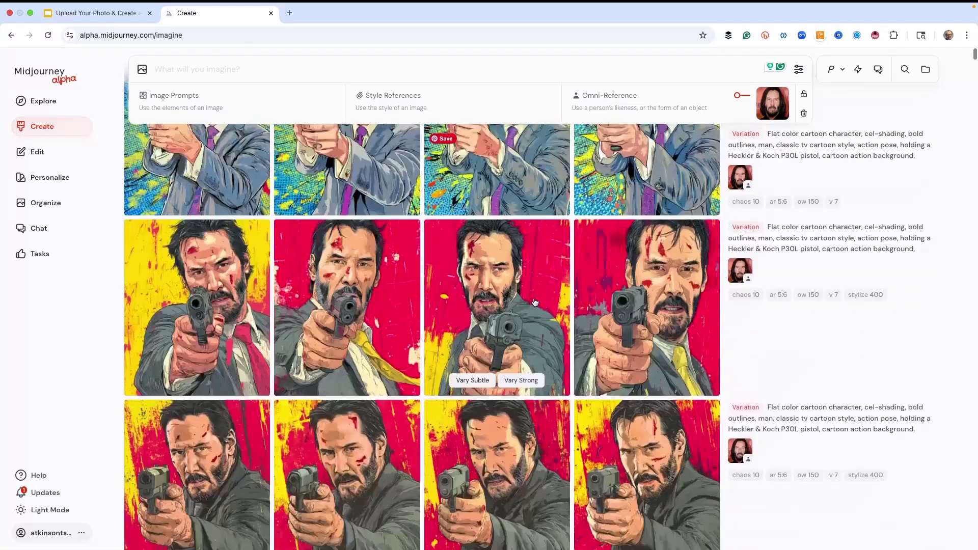
{"action": "scroll", "coordinate": [536, 303], "scroll_direction": "up", "scroll_amount": 4}
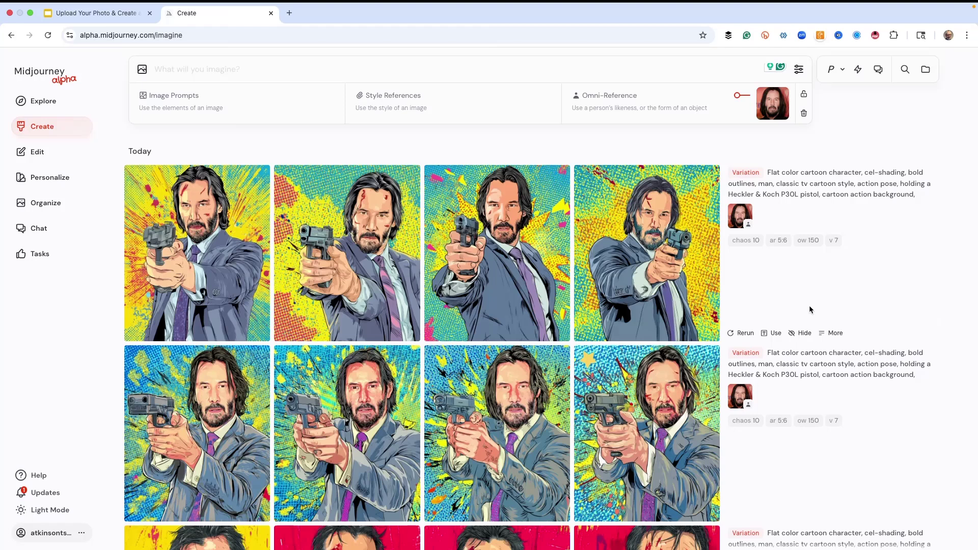
Examine the newest strong and subtle variations of the default stylize cartoon image at full size, one after another.
{"action": "left_click", "coordinate": [207, 228]}
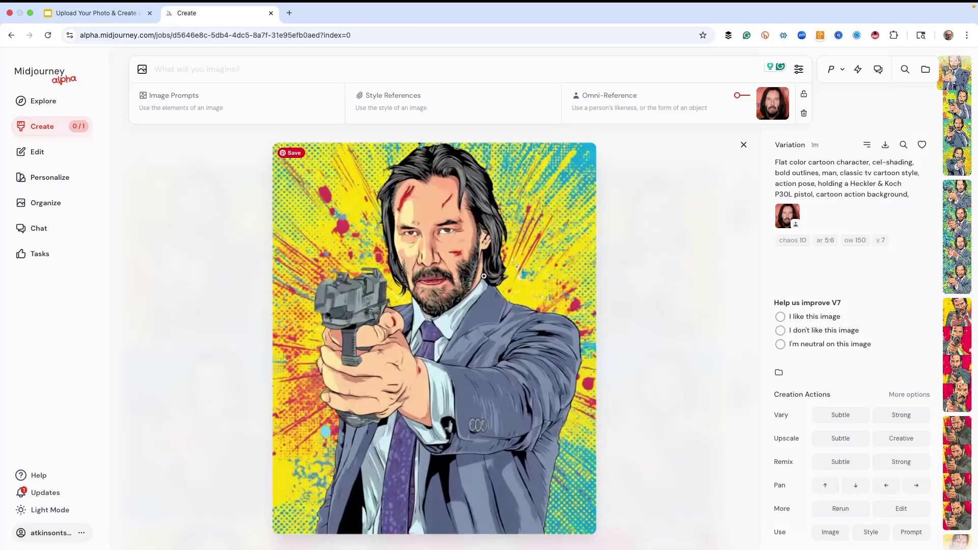
{"action": "key", "text": "Right"}
{"action": "key", "text": "Right"}
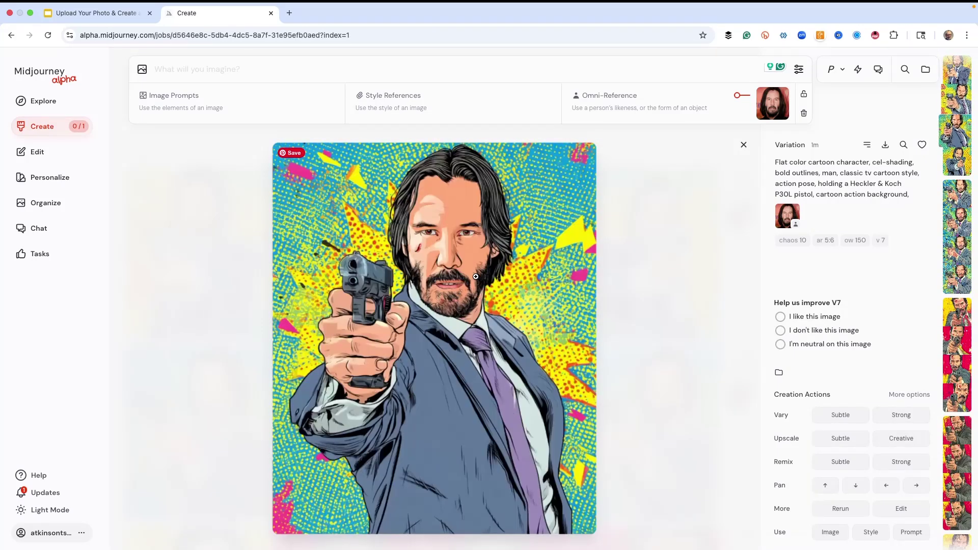
{"action": "key", "text": "Right"}
{"action": "key", "text": "Right"}
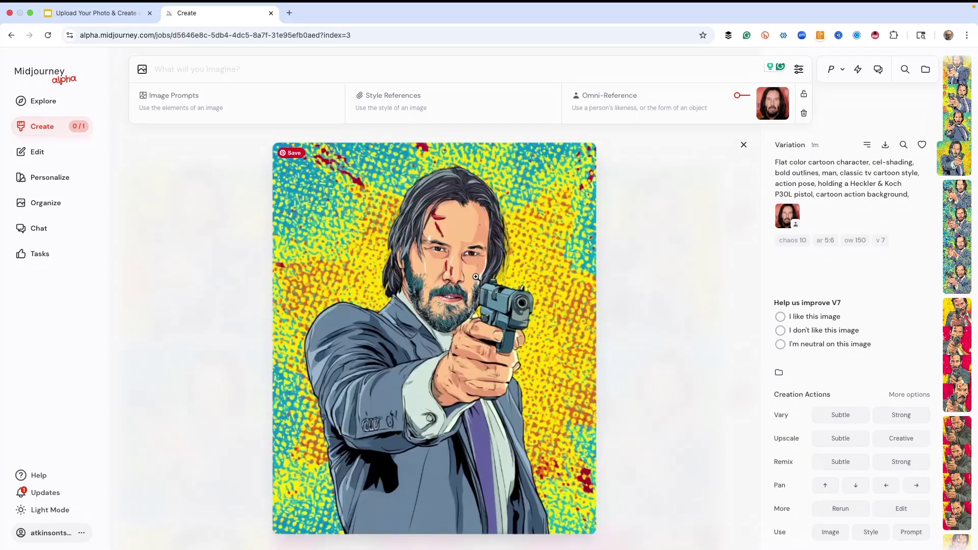
{"action": "key", "text": "Right"}
{"action": "key", "text": "Right"}
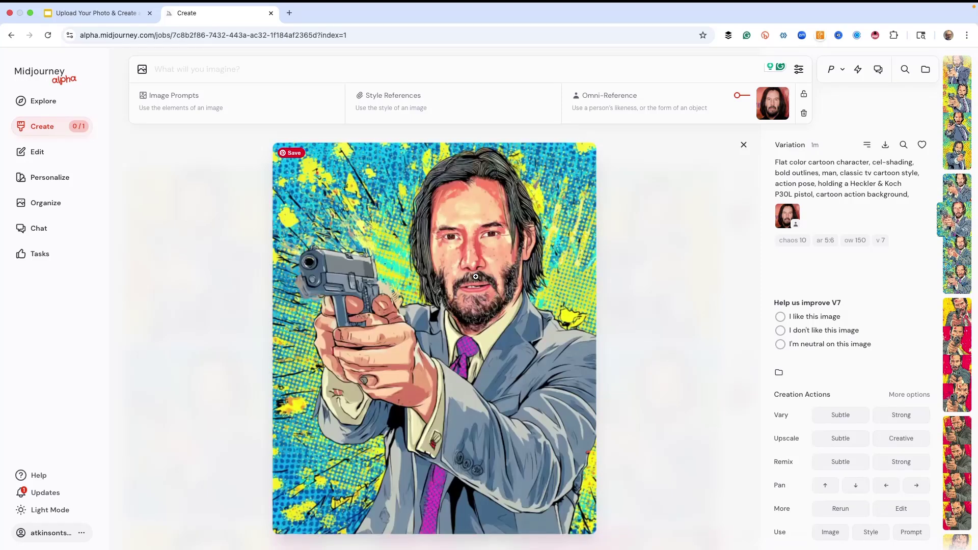